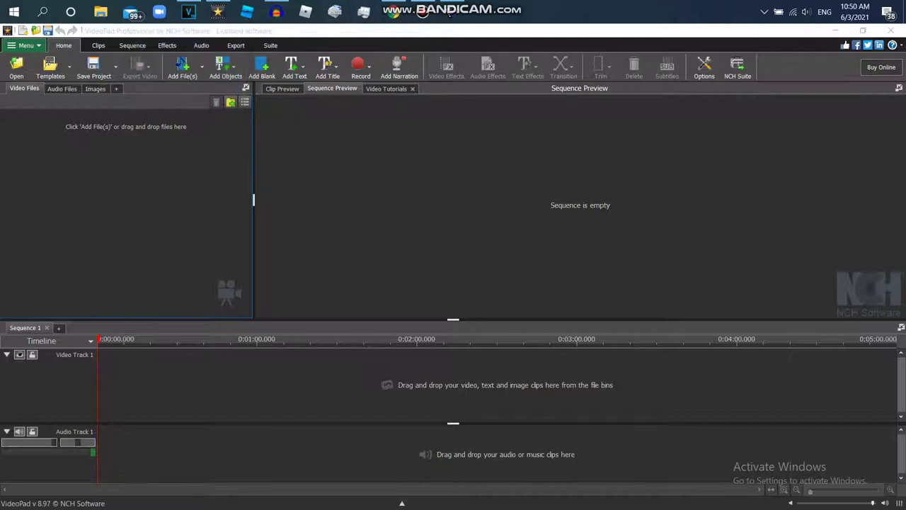
End the VEGAS Pro process in Task Manager, dismiss the dialog and close Task Manager
left_click(363, 13)
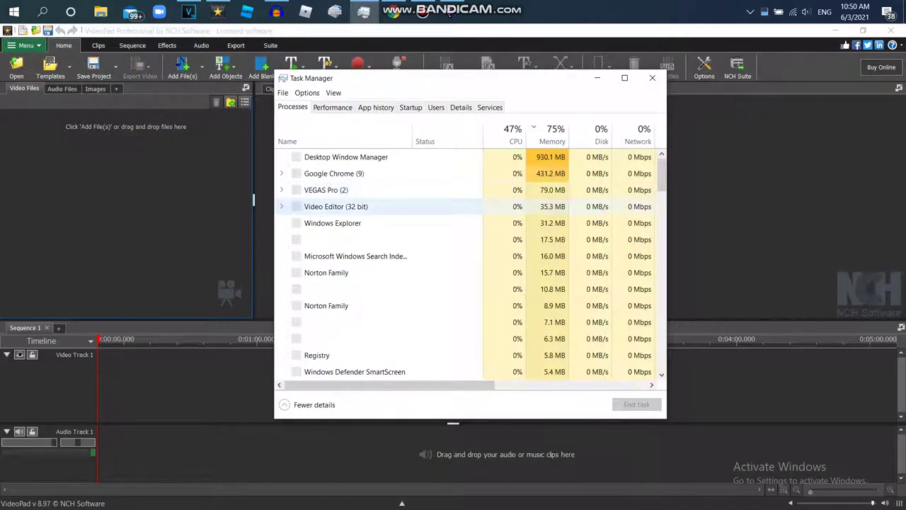
left_click(326, 190)
left_click(637, 404)
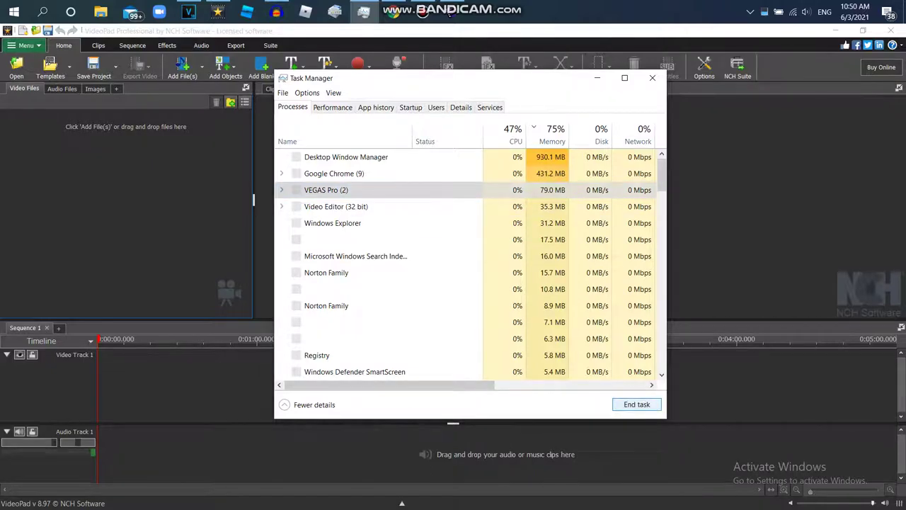
left_click(610, 299)
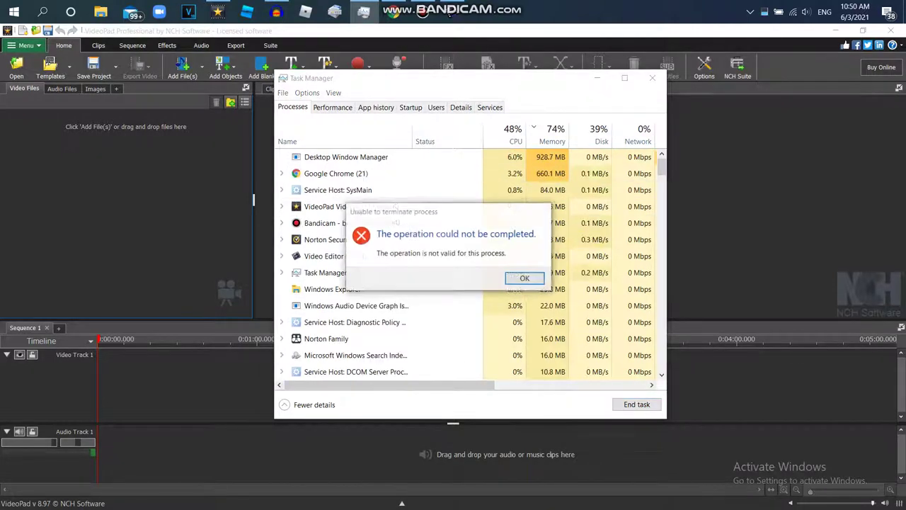
left_click(525, 278)
left_click(525, 278)
left_click(652, 77)
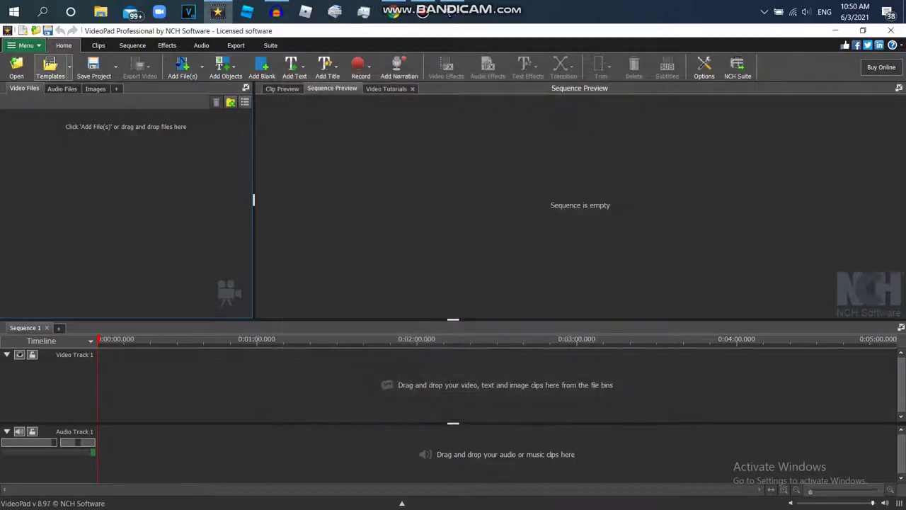
Start opening a media file and browse to the pinned video file folder on Local Disk (C:)
left_click(17, 67)
scroll(320, 94, "down", 5)
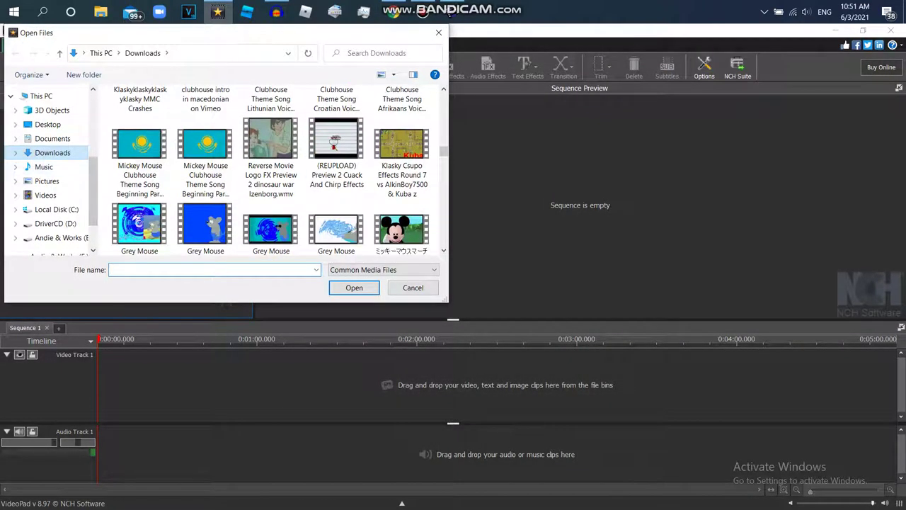
left_click(52, 138)
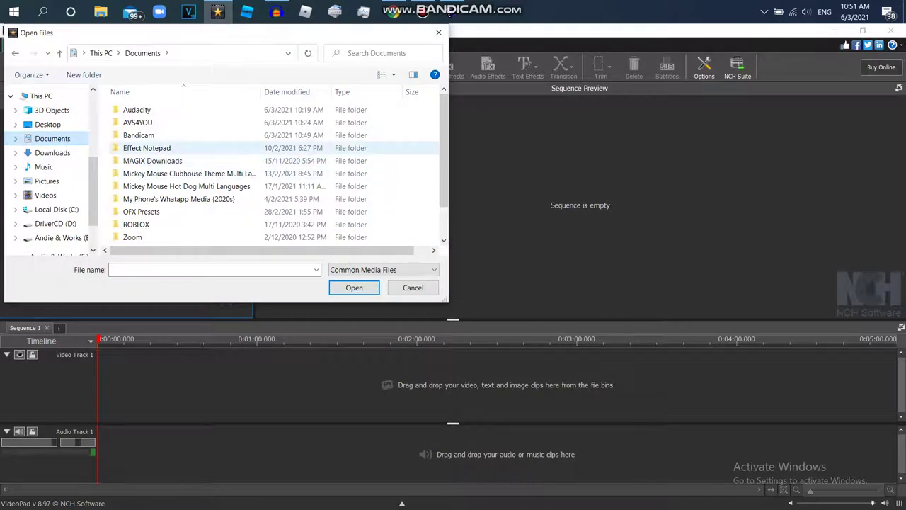
scroll(49, 170, "down", 2)
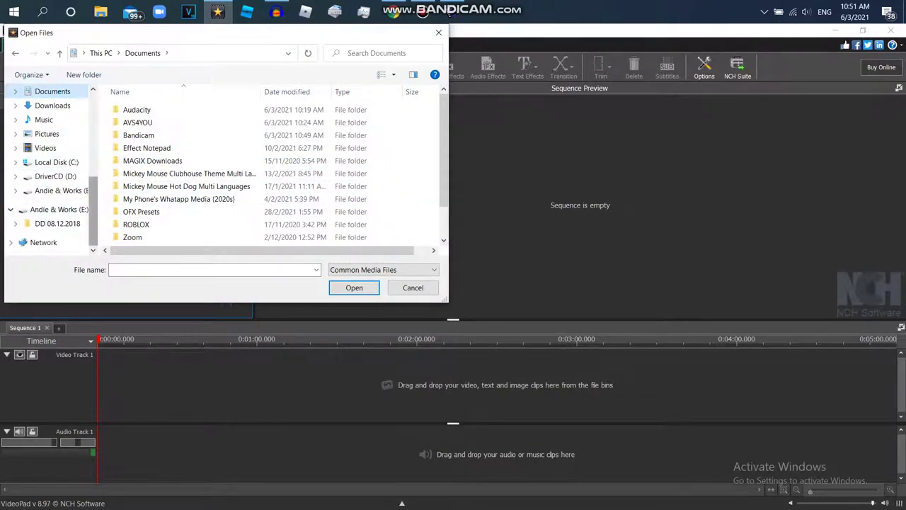
scroll(50, 170, "up", 2)
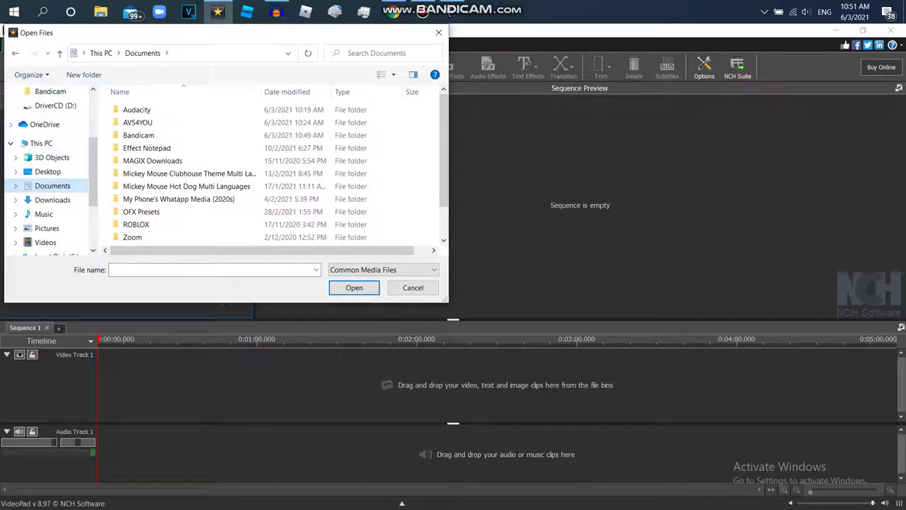
scroll(50, 169, "up", 2)
left_click(60, 134)
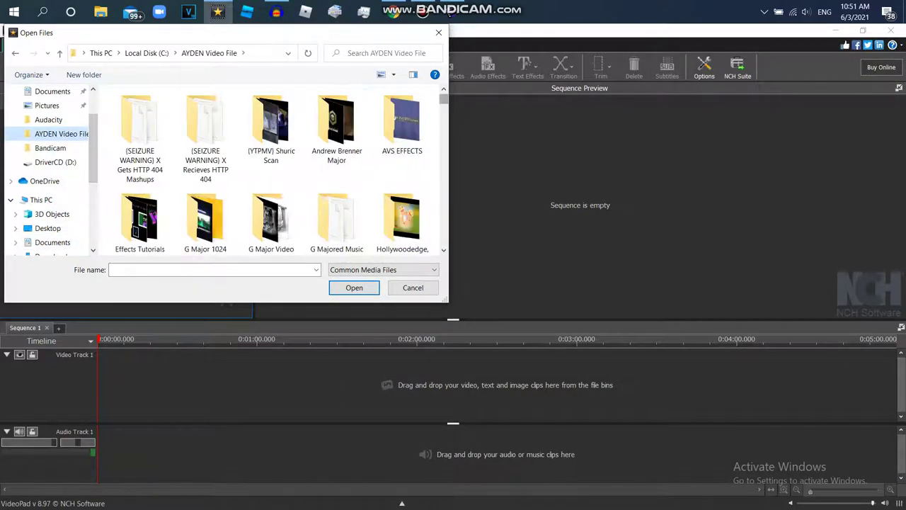
Find Klasky Csupo Robot Logo Trimmed.wmv in the folder and import it into the project
scroll(322, 92, "down", 15)
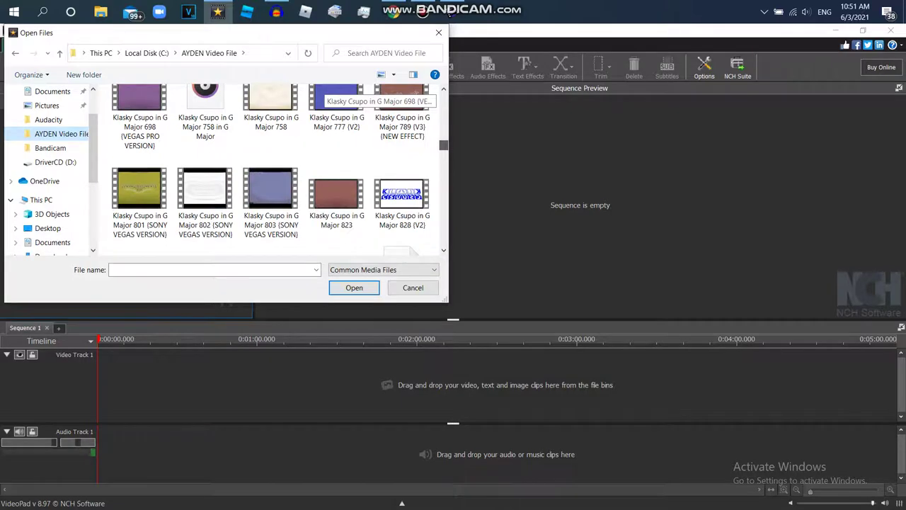
scroll(333, 95, "down", 10)
scroll(326, 96, "down", 5)
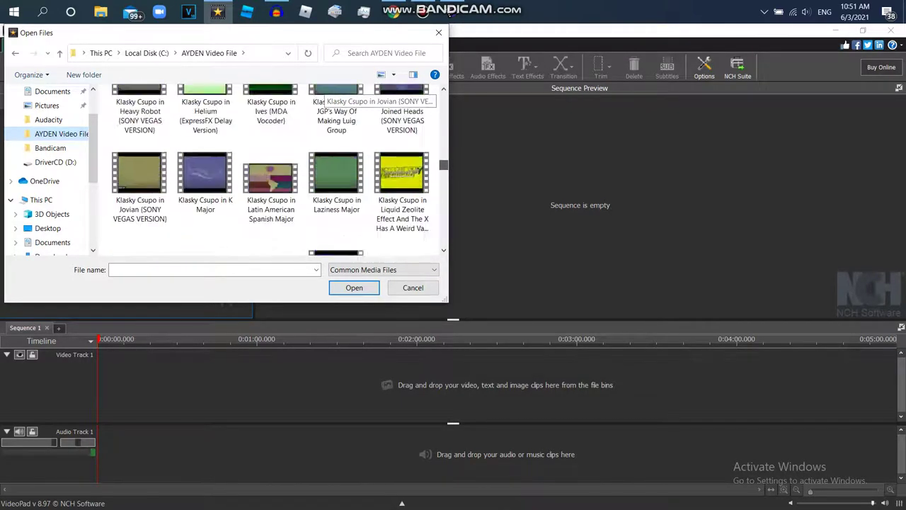
scroll(325, 96, "up", 6)
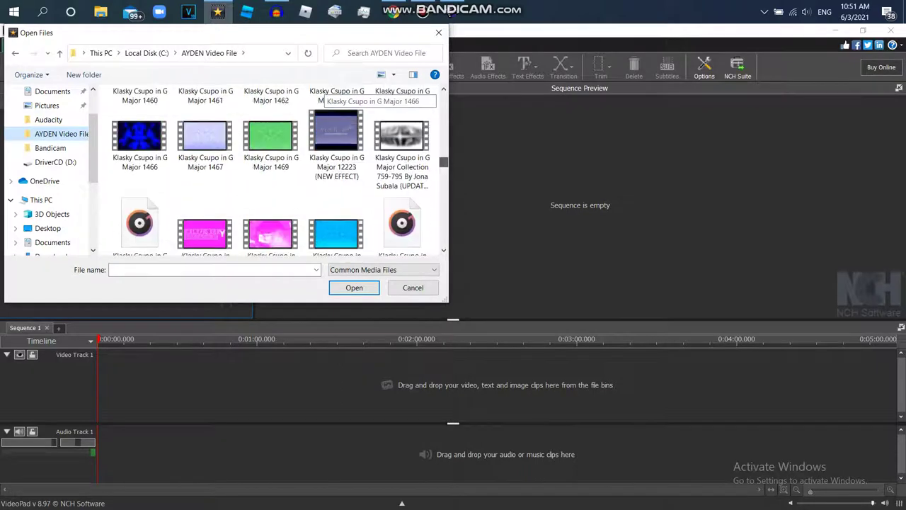
scroll(325, 96, "down", 5)
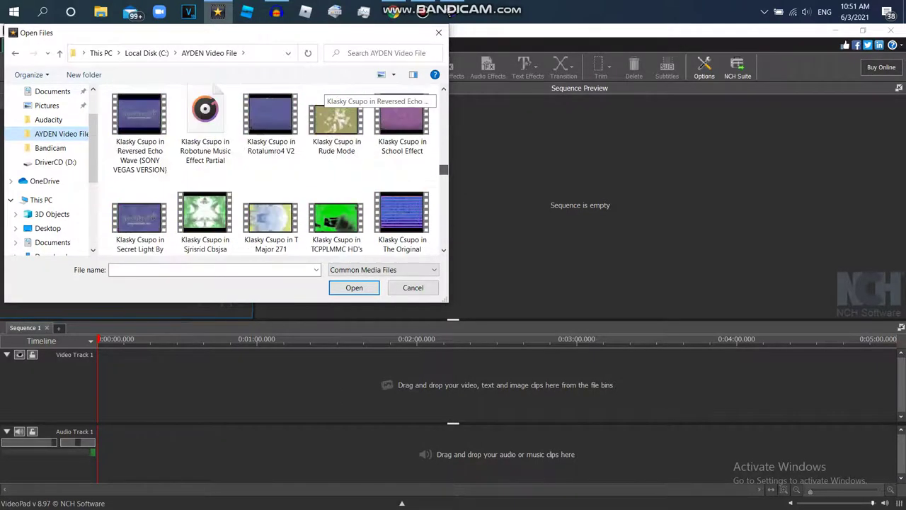
scroll(326, 95, "down", 1)
scroll(325, 95, "down", 2)
double_click(402, 184)
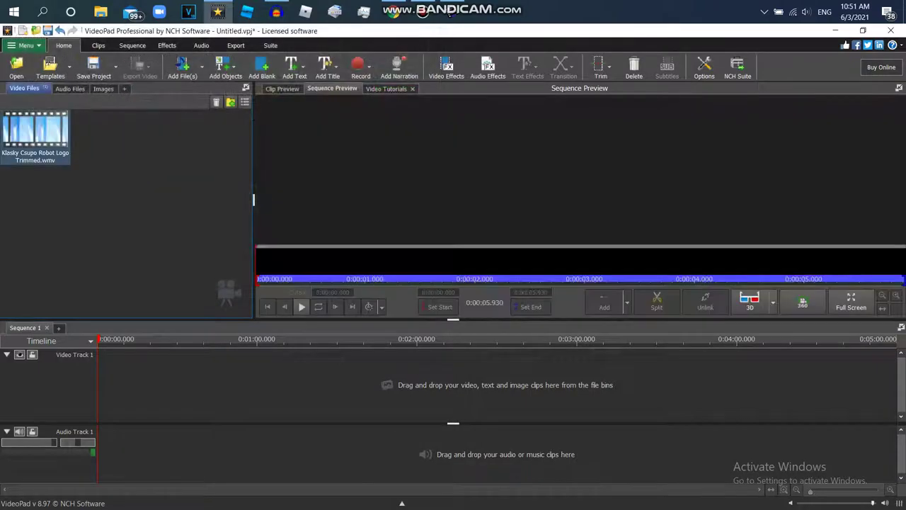
Place the imported logo clip at the start of Video Track 1 and move the playhead to about 0:00:02
left_click_drag(35, 131, 434, 384)
left_click_drag(106, 341, 326, 342)
Add a Color Curves effect to the logo clip and invert its Blue channel curve into a straight descending diagonal
left_click(107, 415)
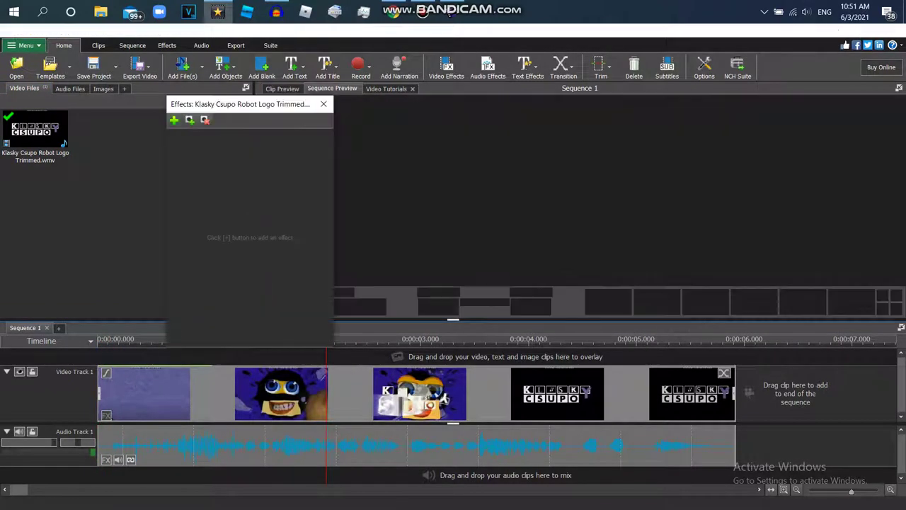
mouse_move(240, 104)
left_mouse_down()
mouse_move(135, 120)
mouse_move(165, 124)
left_mouse_up()
left_click(97, 140)
left_click_drag(349, 192, 350, 255)
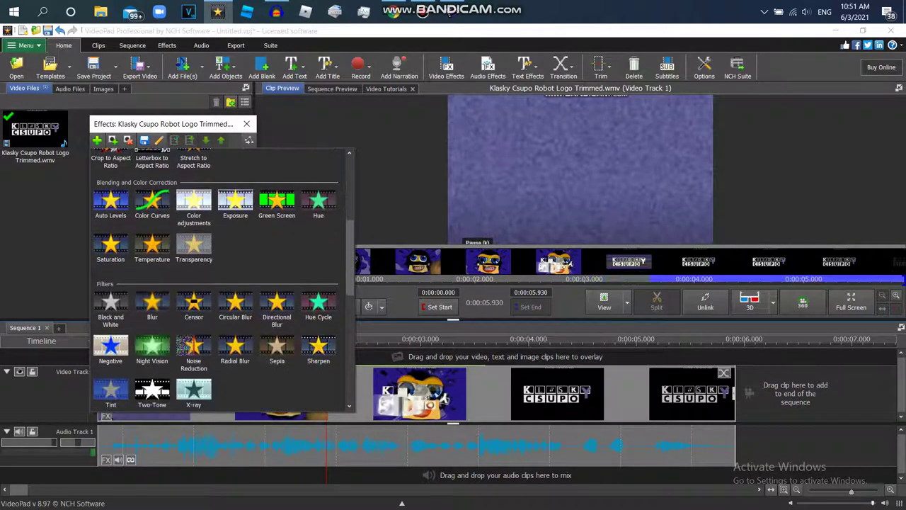
left_click(152, 205)
left_click(212, 167)
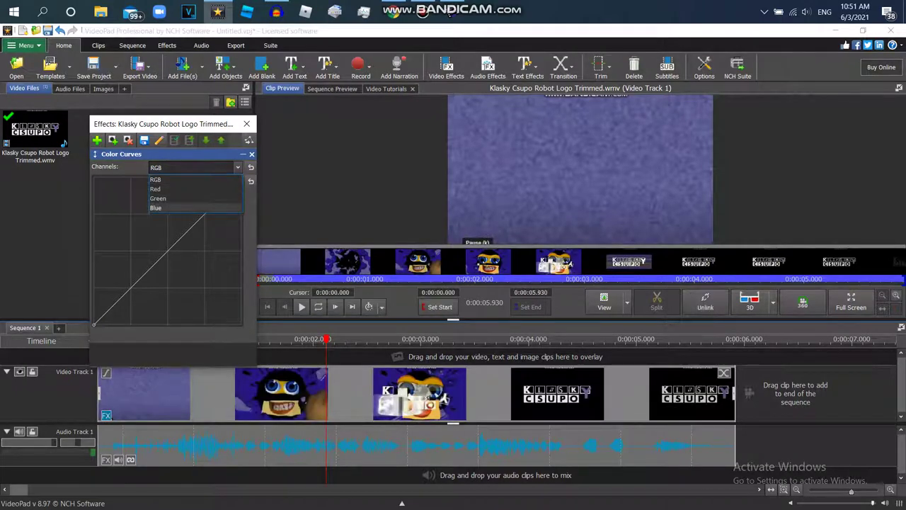
left_click(156, 208)
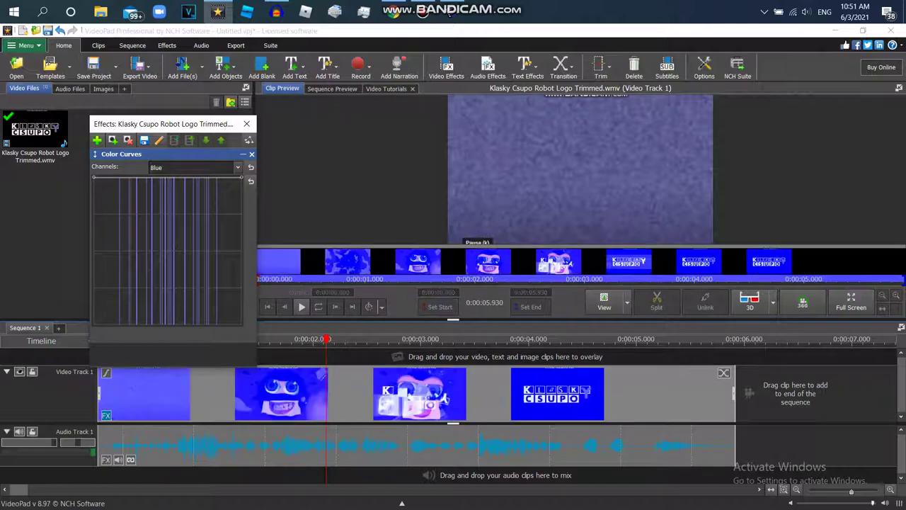
left_click_drag(241, 177, 241, 325)
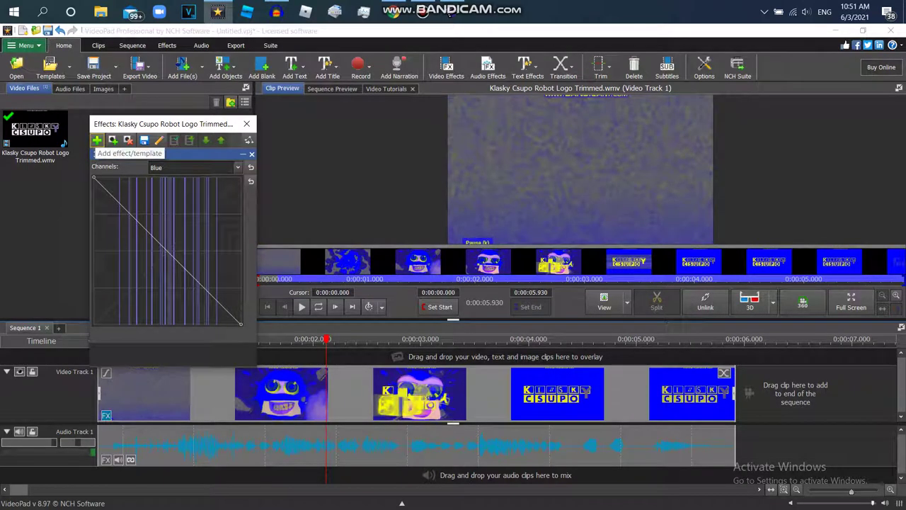
Add the Negative filter to the logo clip's video effects
left_click(97, 140)
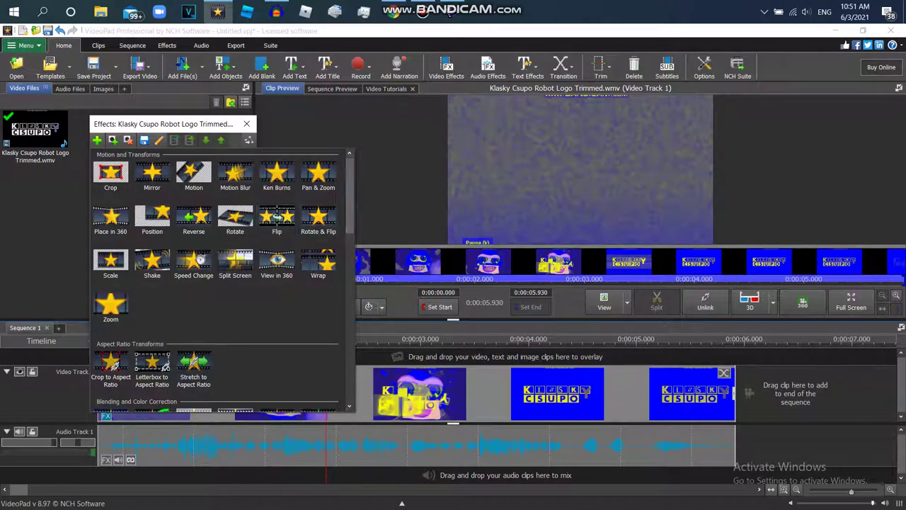
scroll(212, 304, "down", 7)
left_click(110, 309)
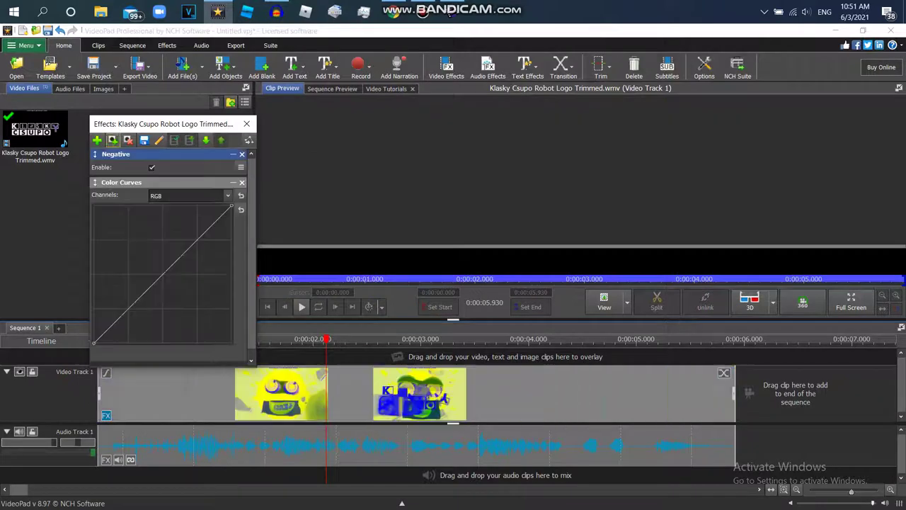
Add a Hue effect to the logo clip and set the hue to 180.00 degrees
left_click(97, 140)
scroll(276, 216, "down", 8)
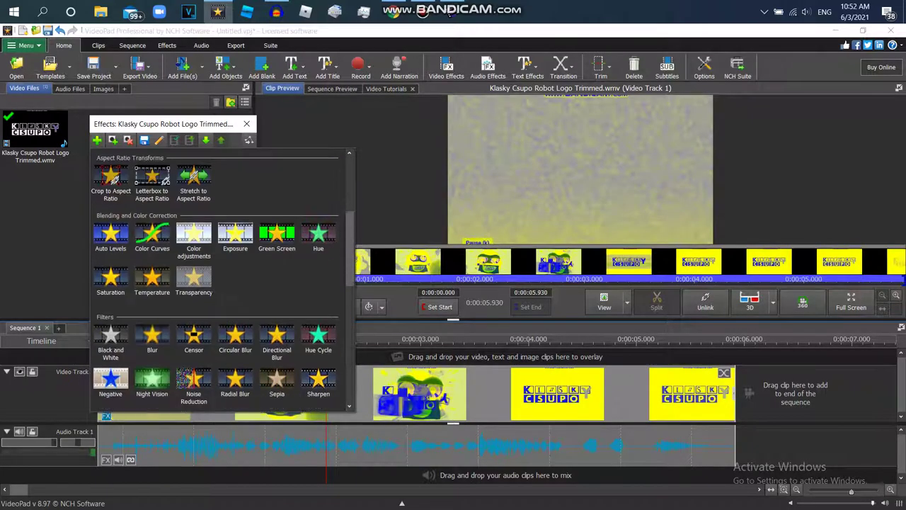
left_click(110, 364)
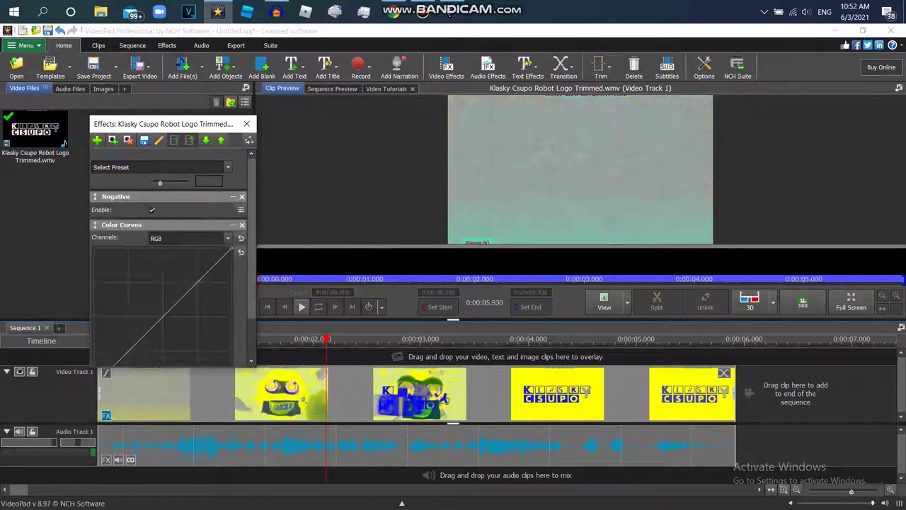
type("180.00")
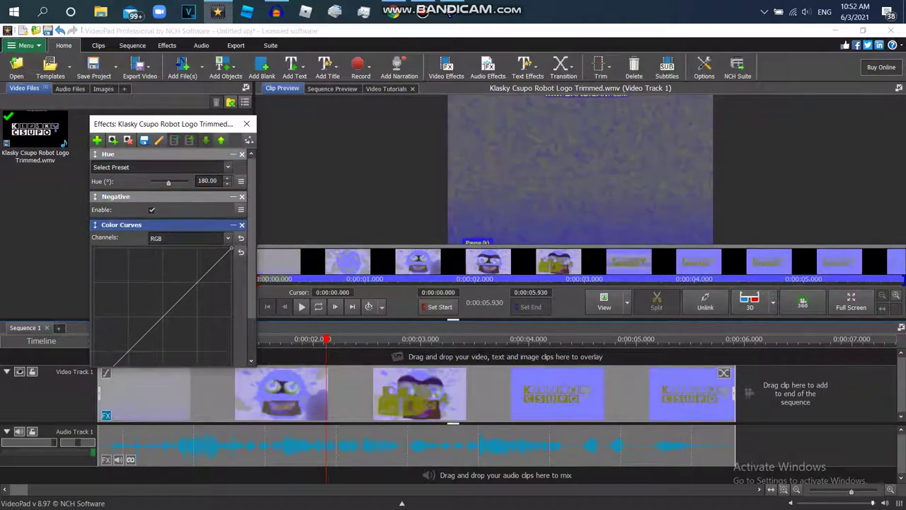
Add a Saturation effect to the logo clip and raise the saturation to 100.00
left_click(97, 141)
left_click_drag(349, 194, 350, 248)
scroll(220, 283, "down", 3)
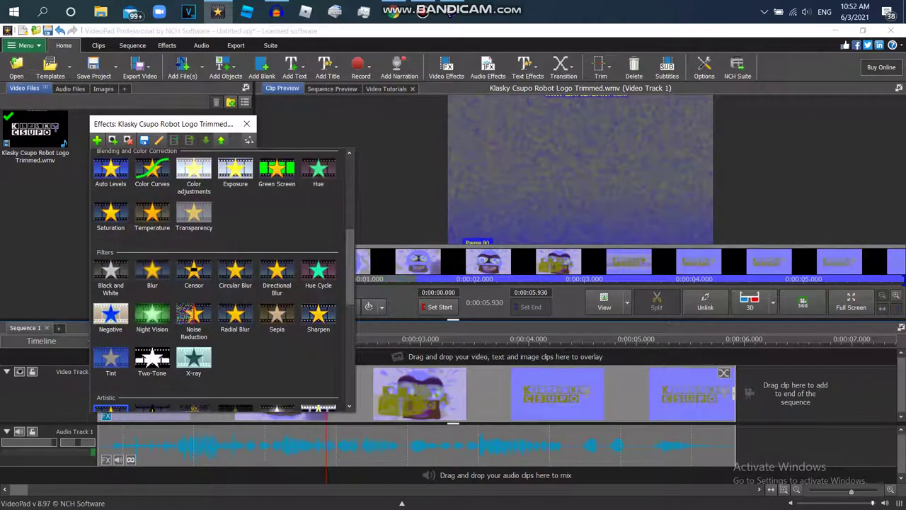
left_click(110, 215)
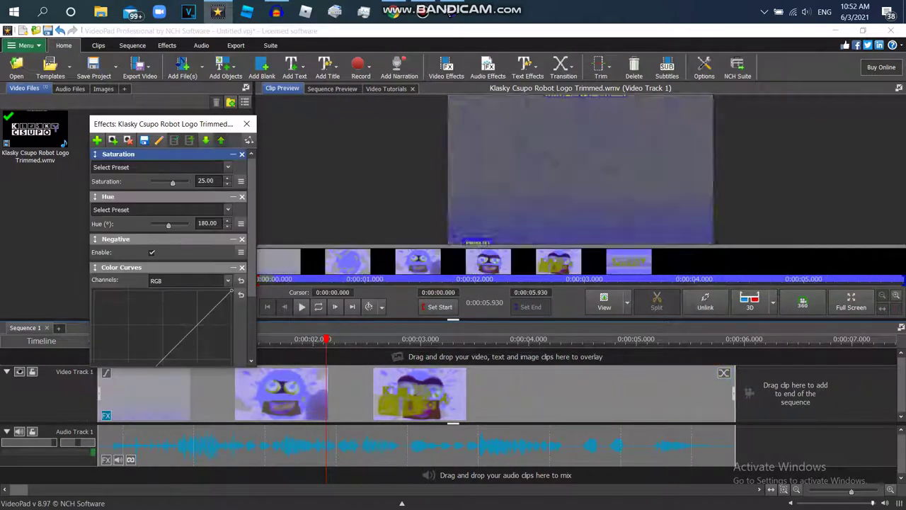
left_click_drag(173, 183, 181, 183)
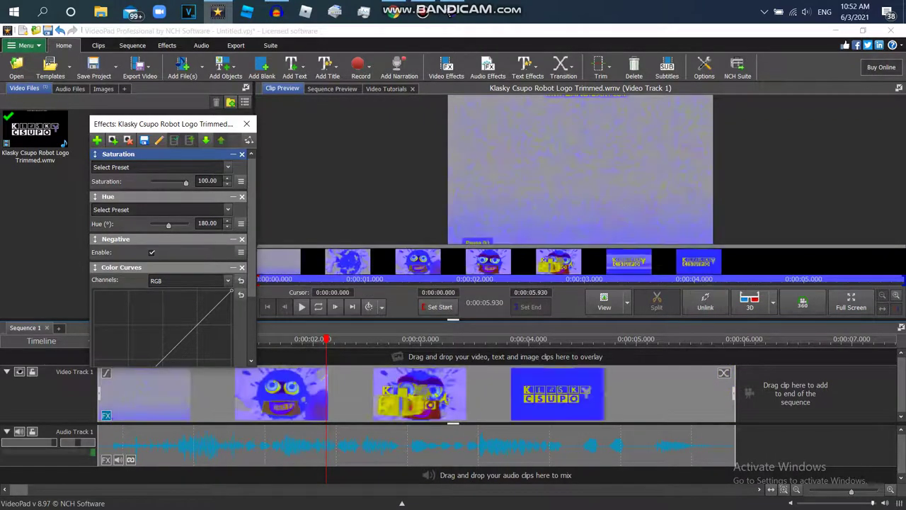
Add a second Color Curves effect to the logo clip and invert its Blue channel curve end to end
left_click(97, 139)
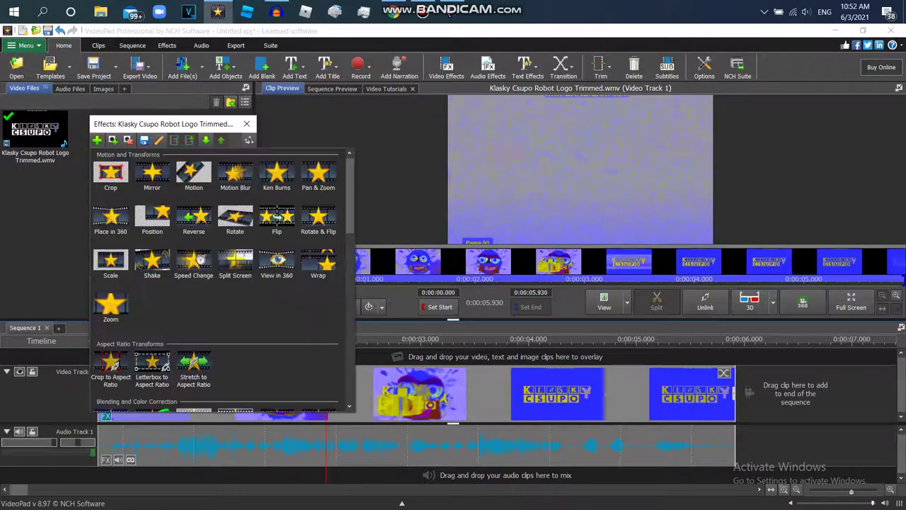
scroll(220, 283, "down", 5)
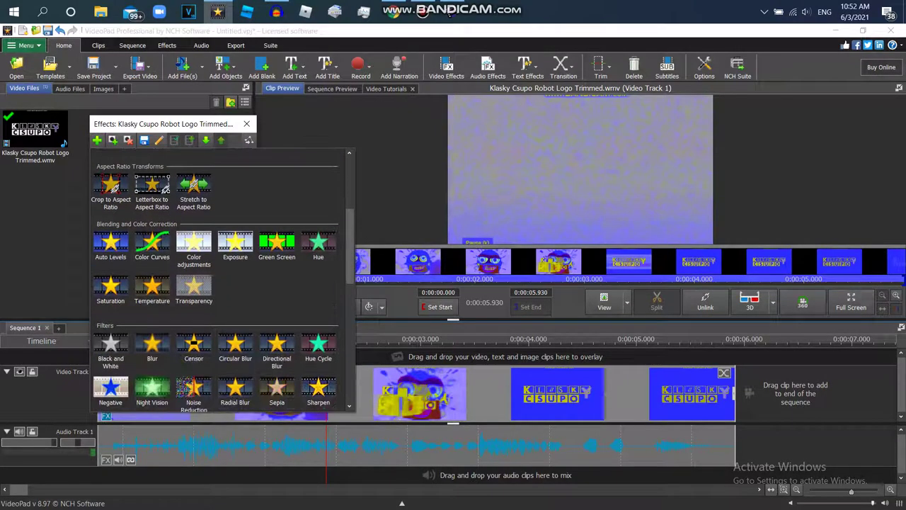
left_click(152, 245)
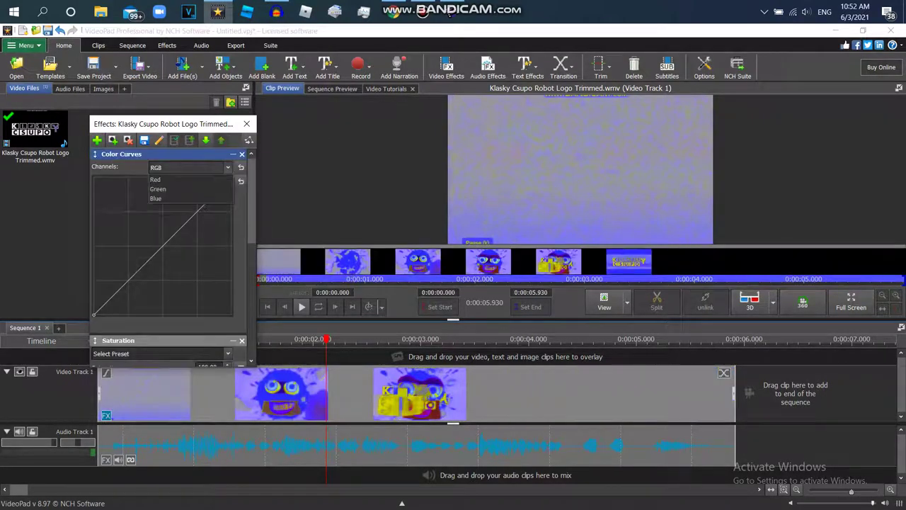
left_click(155, 198)
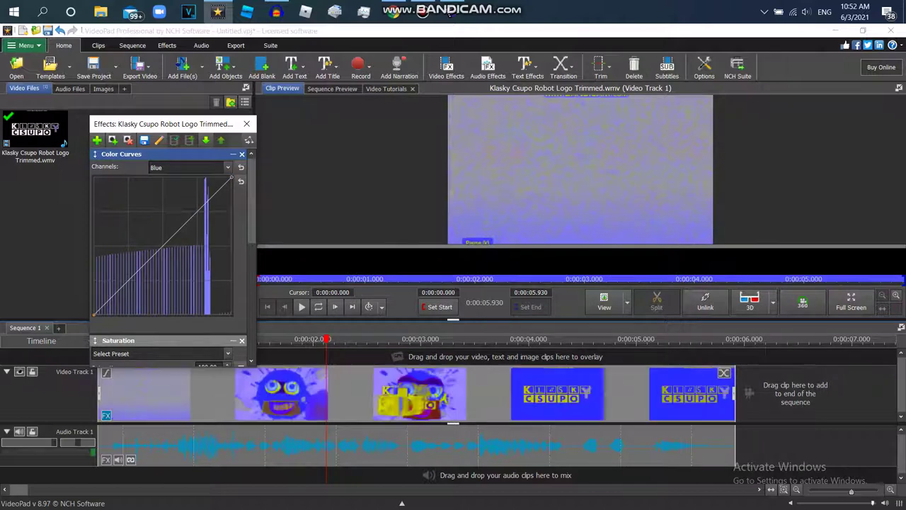
left_click_drag(94, 315, 94, 177)
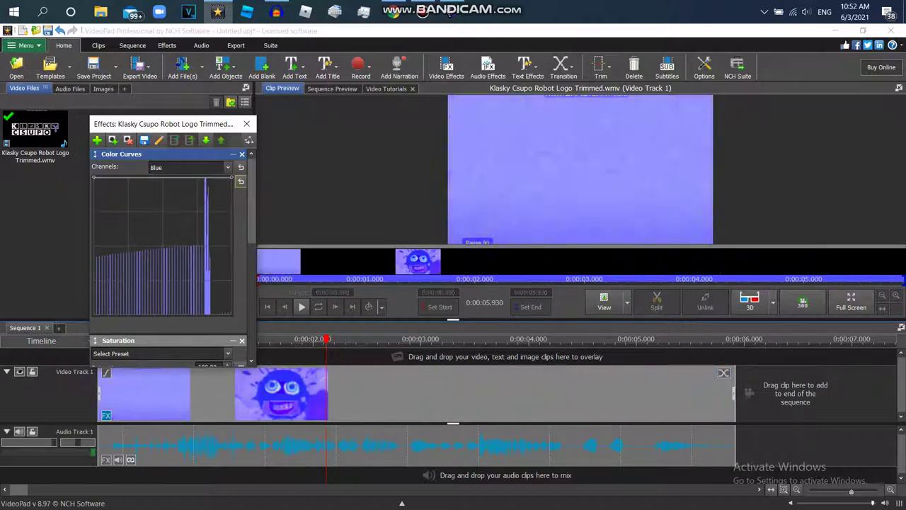
left_click_drag(231, 177, 231, 314)
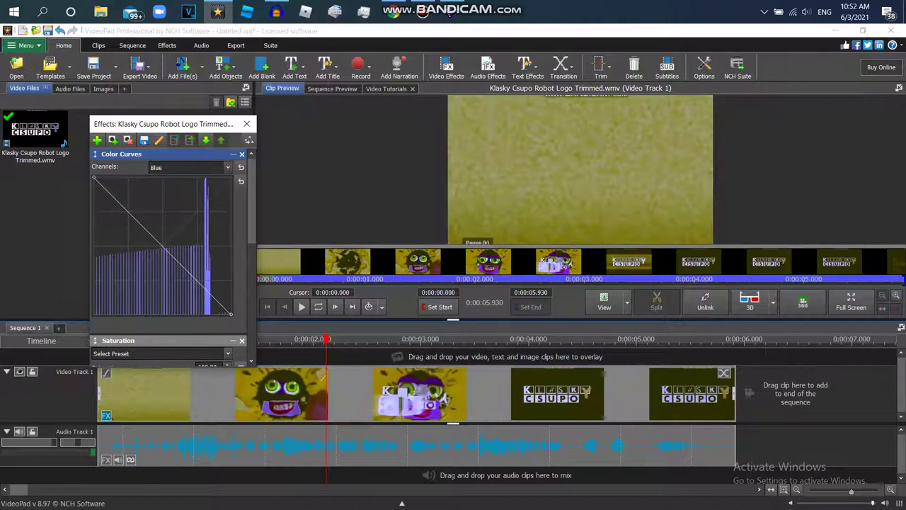
scroll(170, 248, "down", 5)
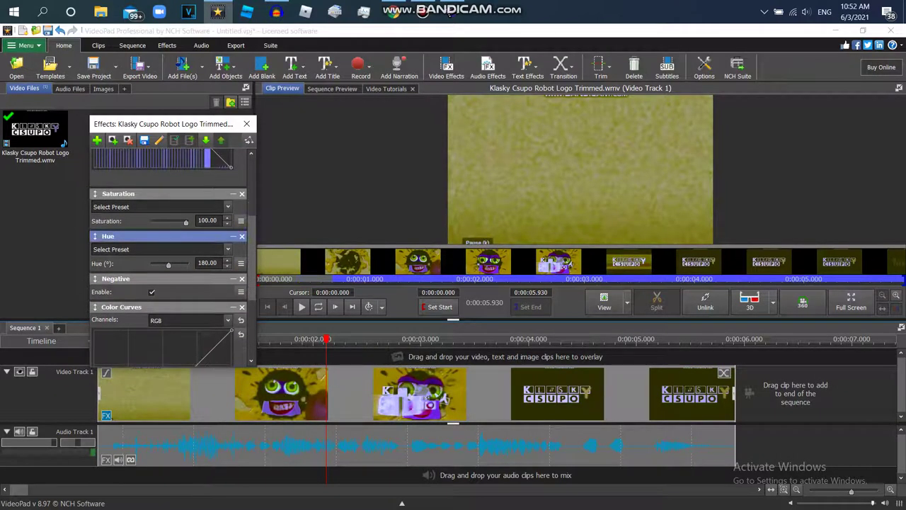
left_click(163, 237)
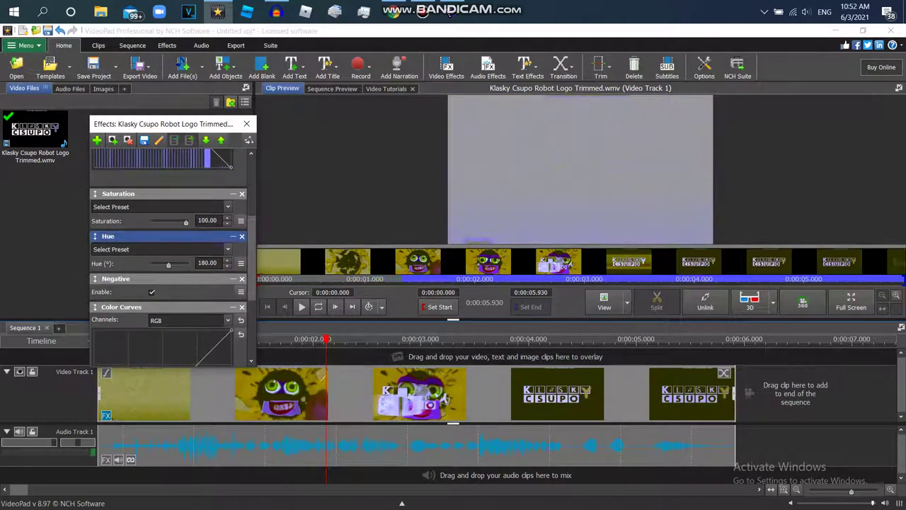
left_click_drag(186, 223, 171, 222)
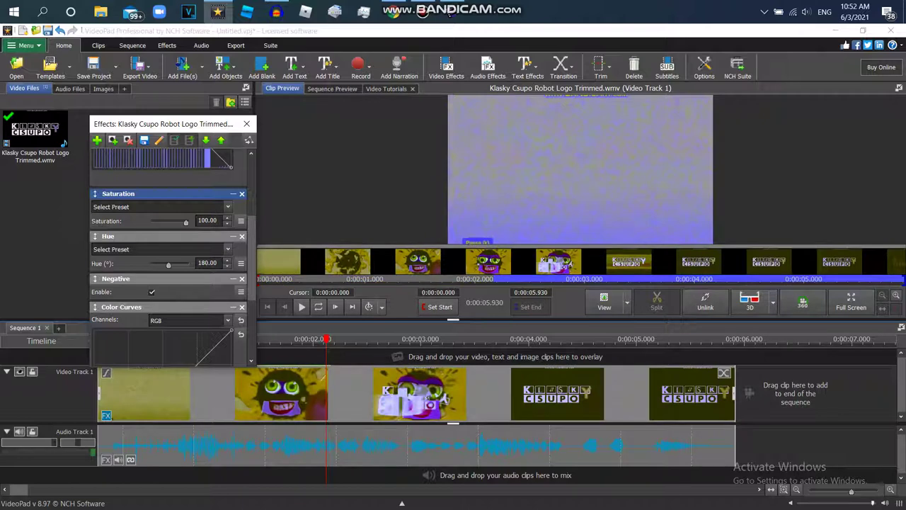
mouse_move(251, 258)
left_mouse_down()
mouse_move(251, 281)
mouse_move(251, 244)
left_mouse_up()
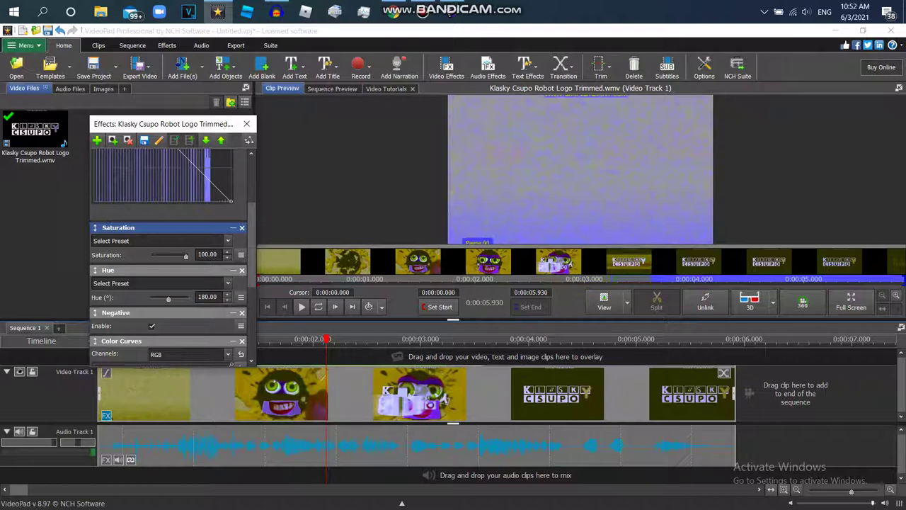
Add another Negative filter to the logo clip and move the Blue-inverted Color Curves effect above it
scroll(173, 258, "up", 5)
left_click(97, 140)
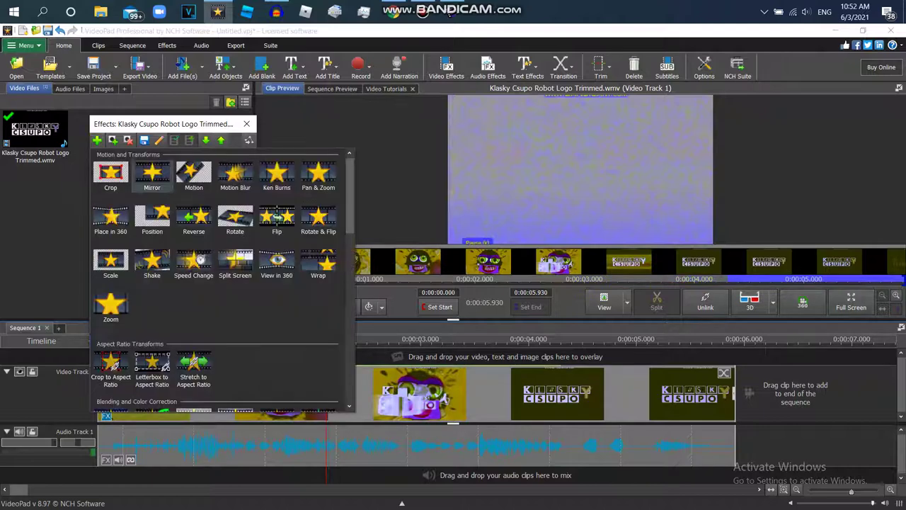
scroll(220, 276, "down", 5)
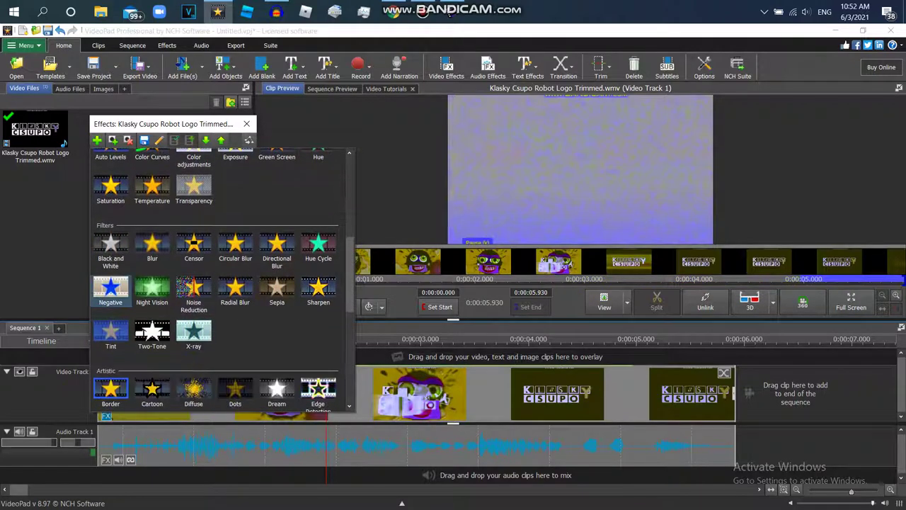
left_click(110, 318)
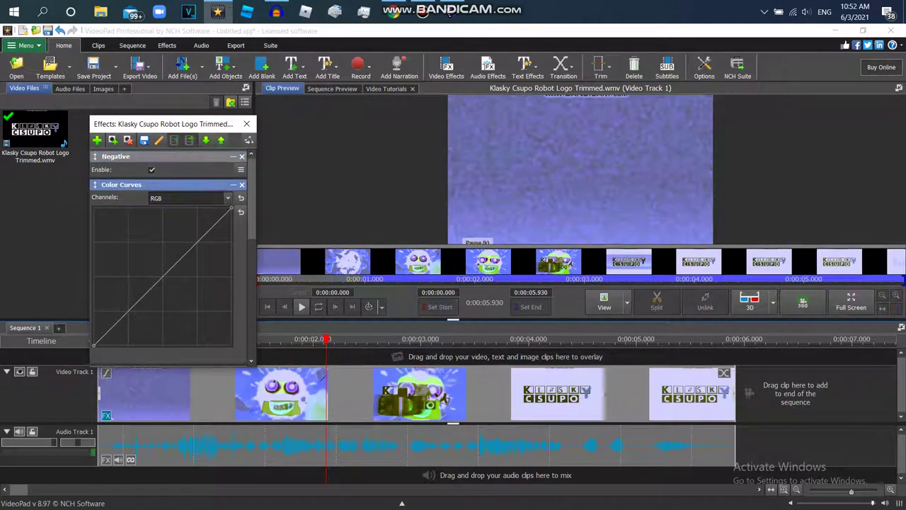
left_click(221, 141)
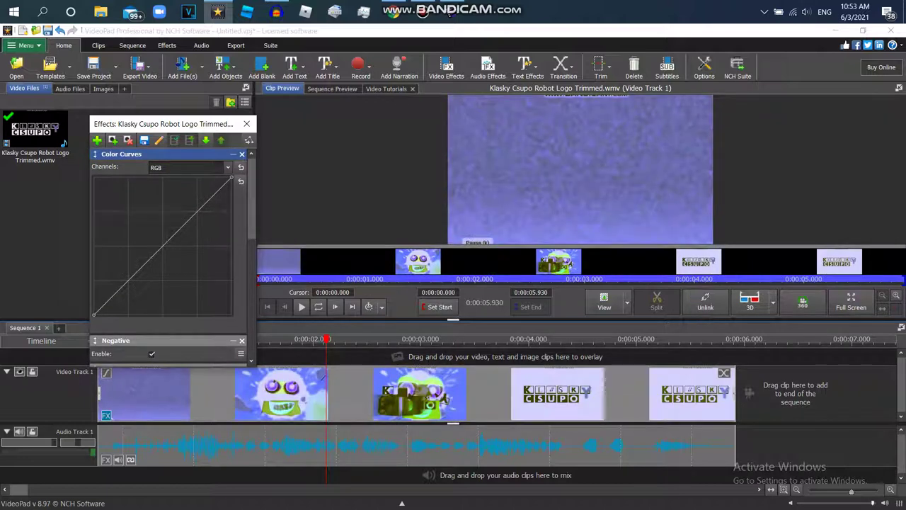
scroll(170, 261, "down", 3)
scroll(170, 262, "up", 3)
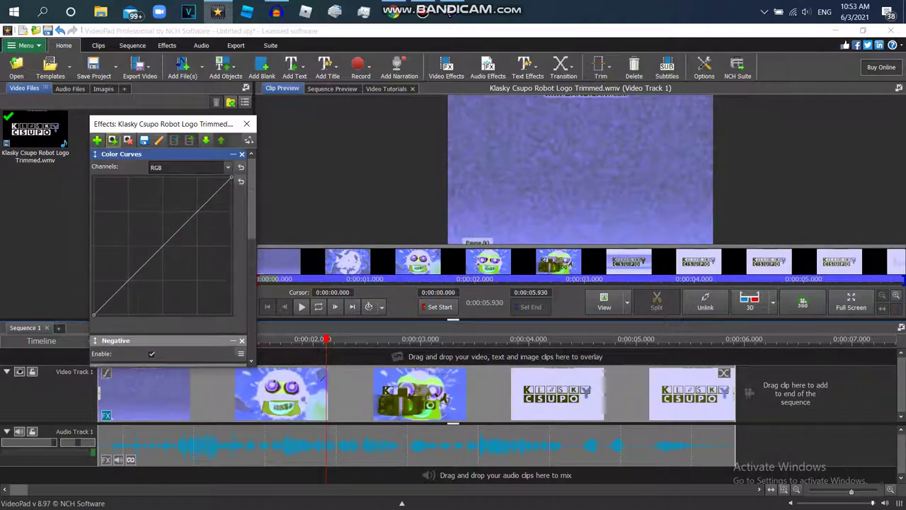
Add one more Negative filter to the logo clip, then close its effects and preview the sequence at about 2.7 seconds
left_click(97, 140)
scroll(212, 284, "down", 3)
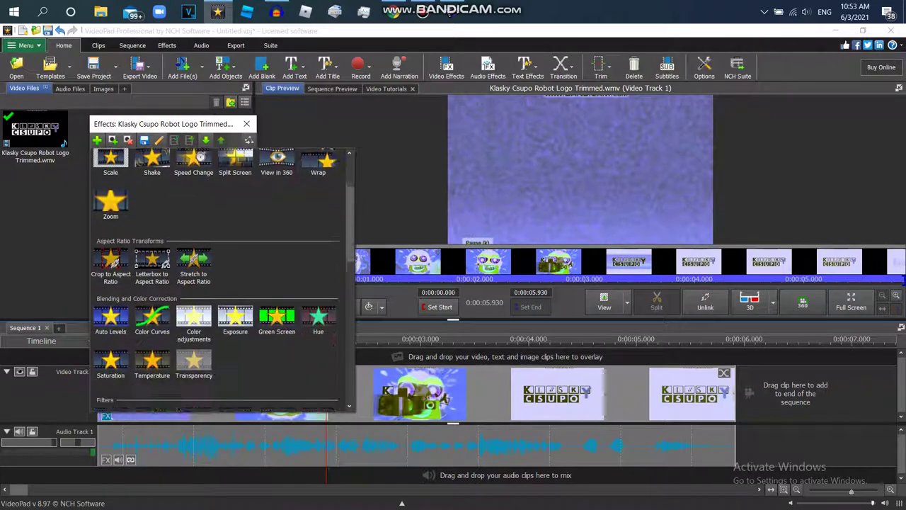
left_click(111, 327)
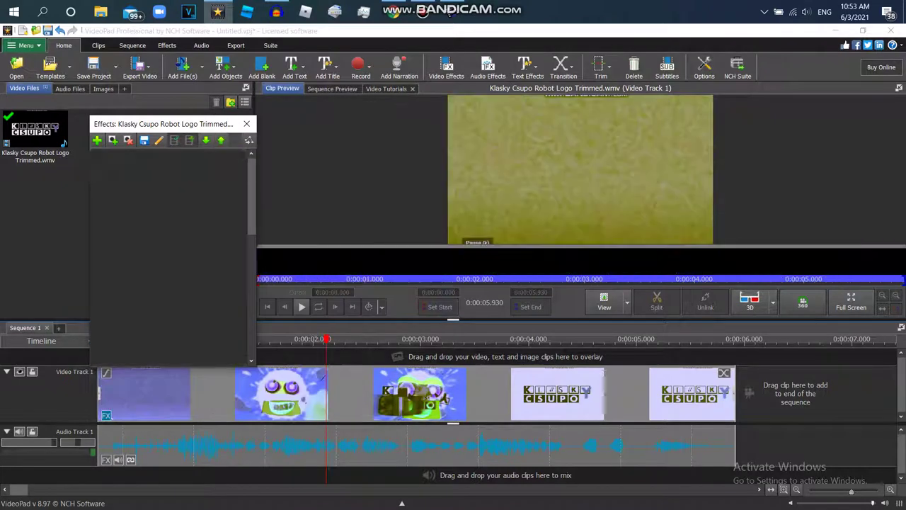
left_click(97, 140)
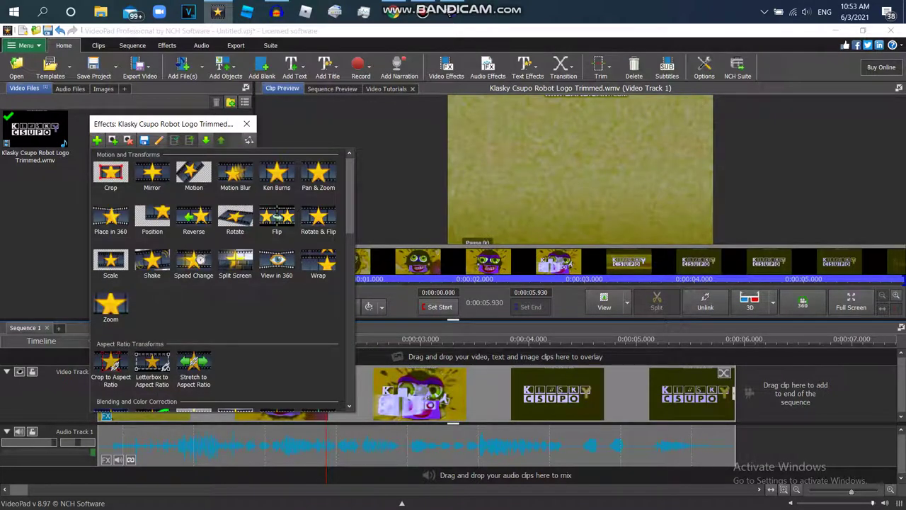
key("Escape")
left_click(246, 124)
left_click_drag(327, 342, 393, 342)
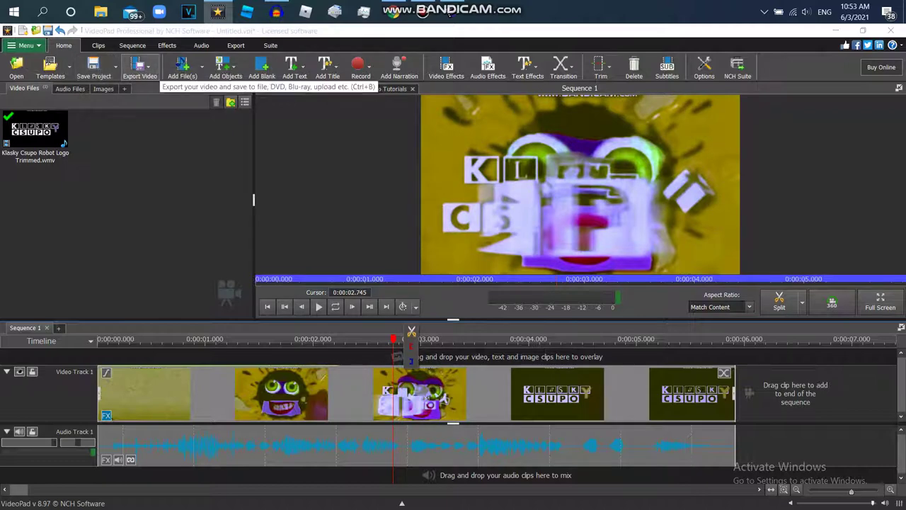
Export the sequence as an .mp4 video file named "Klasky Csupo in Inverted Hue Color (VIDEOPAD)"
left_click(140, 67)
left_click(151, 88)
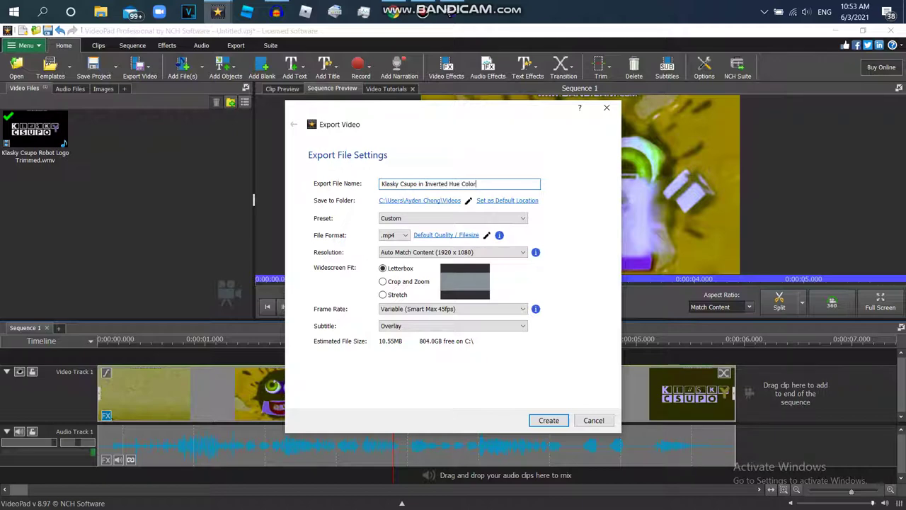
type("(VIDEOPAD")
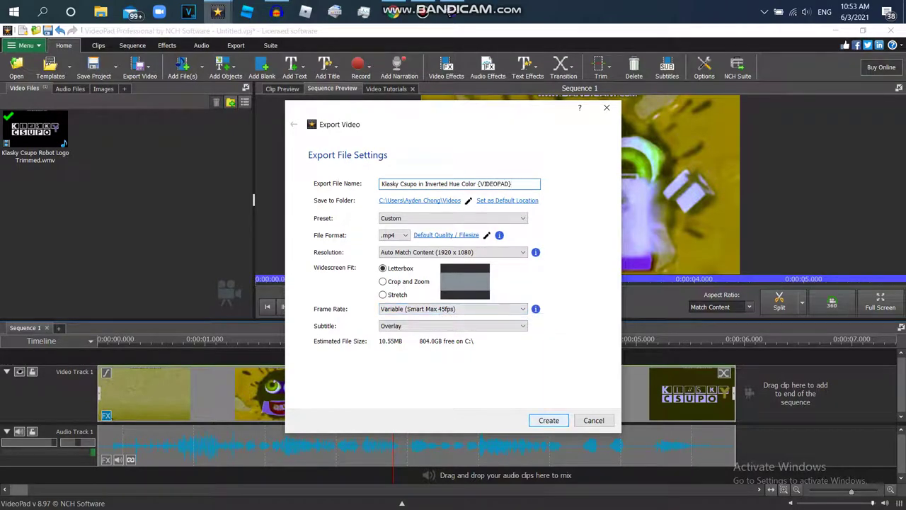
key("Return")
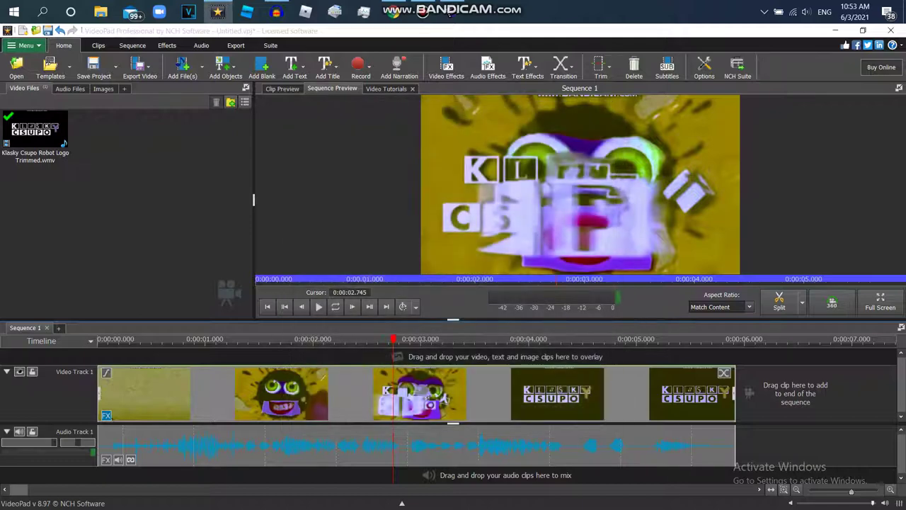
left_click_drag(431, 242, 406, 251)
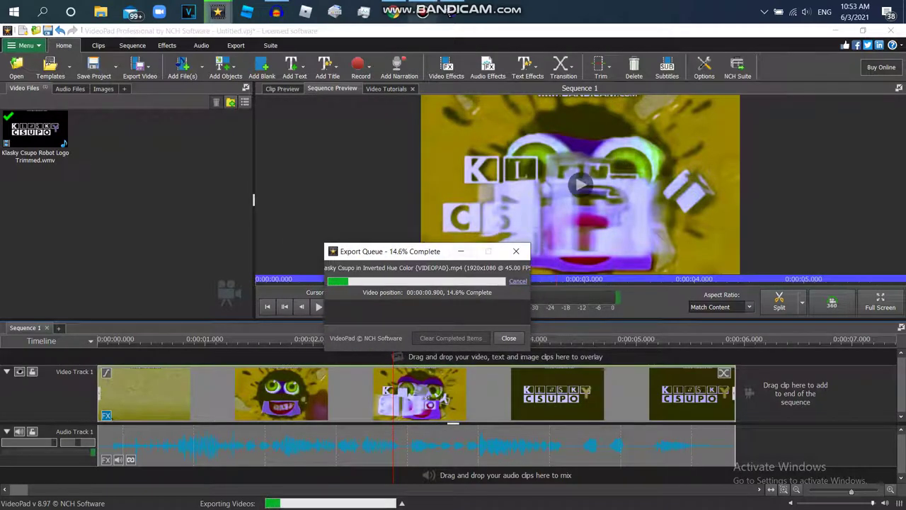
Close the export queue once the video is nearly rendered, exit VideoPad and switch to AVS Video Editor
left_click(423, 12)
key("alt+Tab")
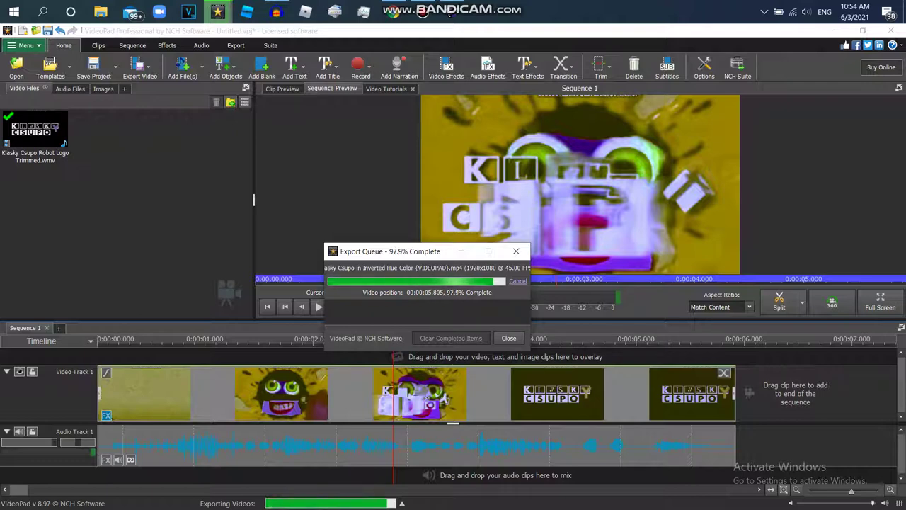
left_click(516, 250)
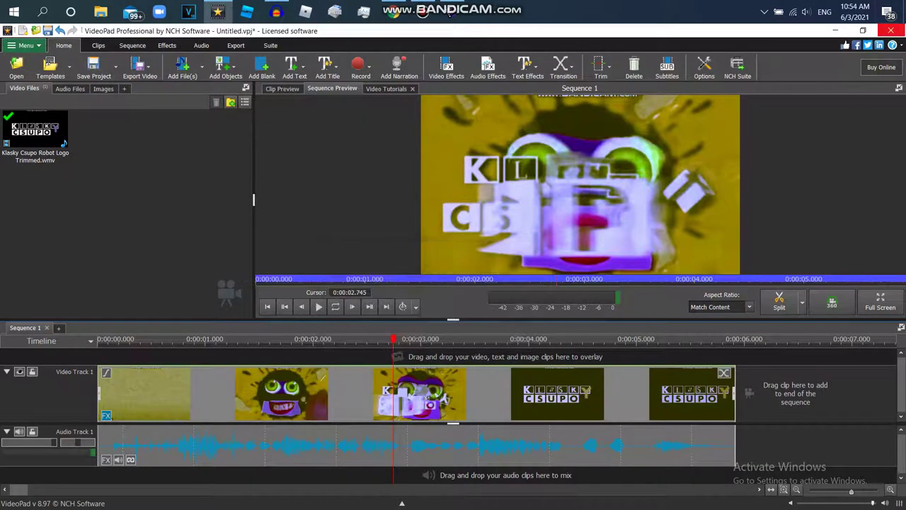
left_click(891, 30)
left_click(482, 276)
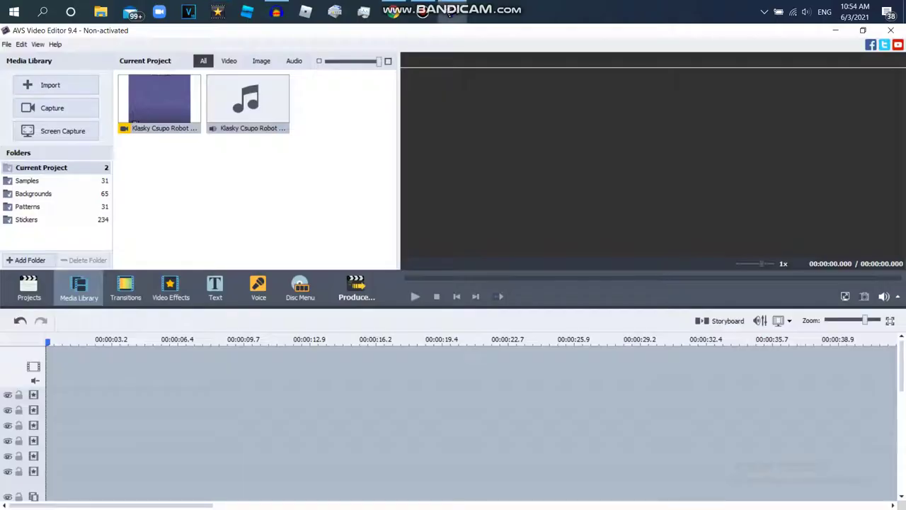
Import the exported Klasky Csupo in Inverted Hue Color video from the Videos folder and place it at the start of the main video track
left_click(51, 85)
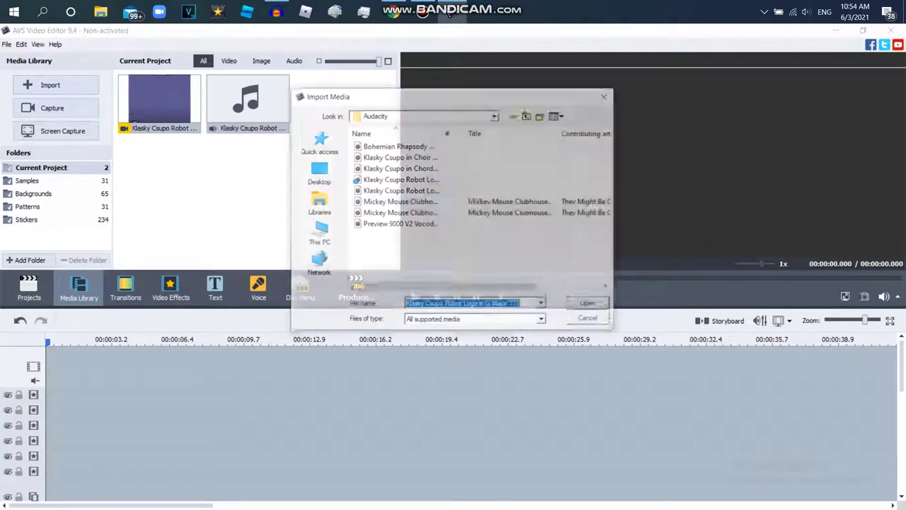
left_click(317, 173)
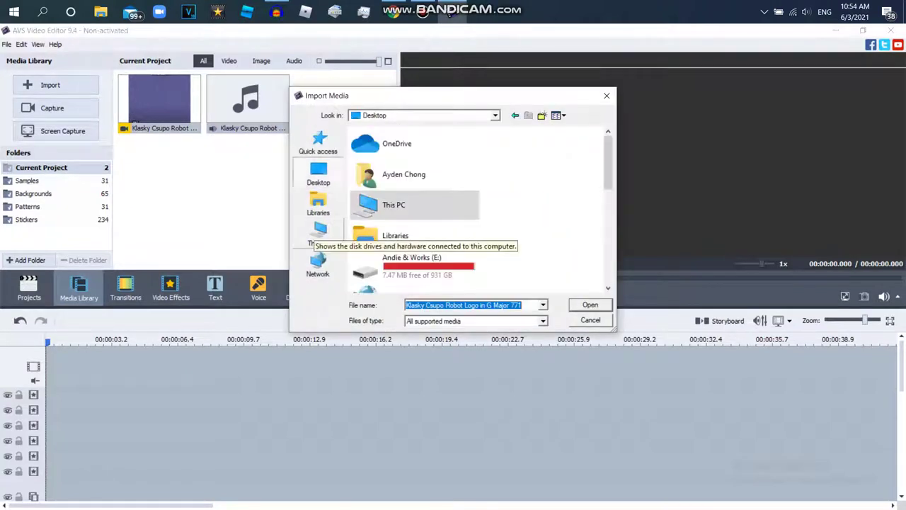
double_click(400, 203)
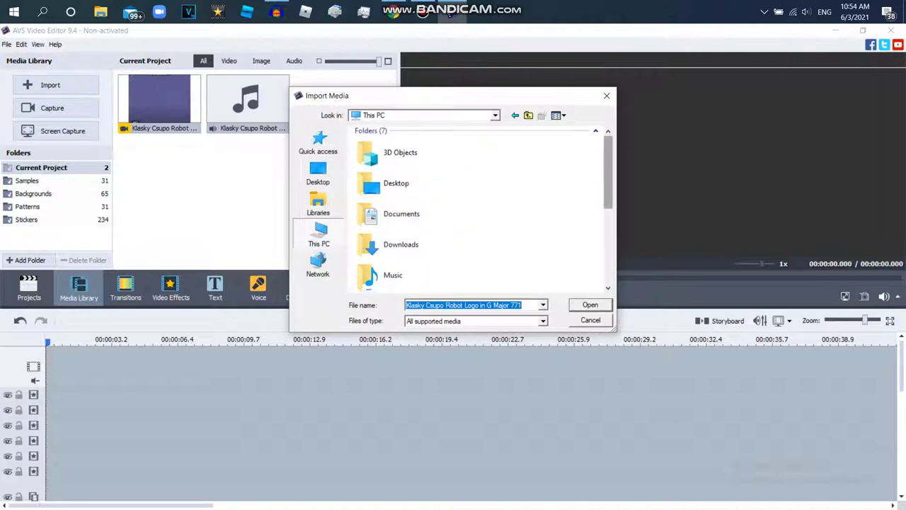
scroll(478, 212, "down", 3)
scroll(478, 212, "down", 1)
double_click(390, 222)
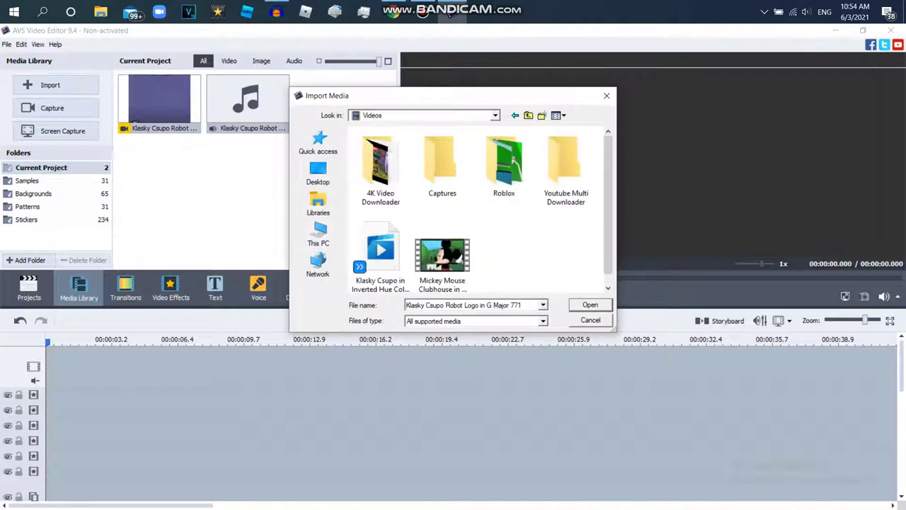
left_click_drag(615, 330, 807, 443)
double_click(629, 170)
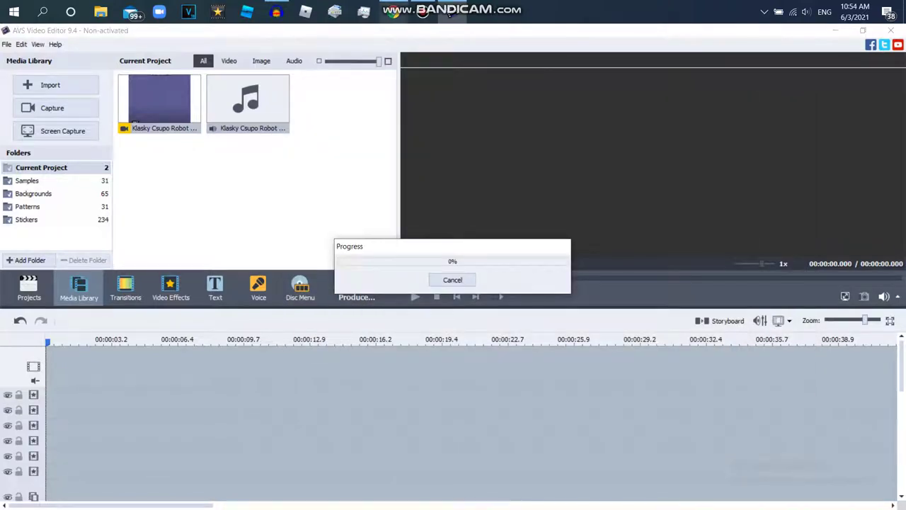
left_click_drag(336, 103, 106, 382)
left_click_drag(73, 342, 83, 341)
Check the G-Major 772 instructions on YouTube and set the timeline clip's color correction hue to 110
left_click(222, 321)
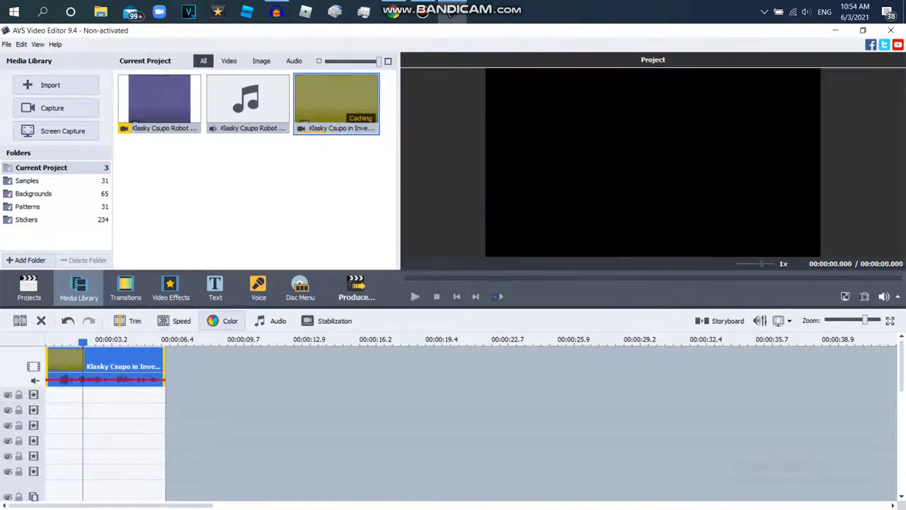
left_click(394, 12)
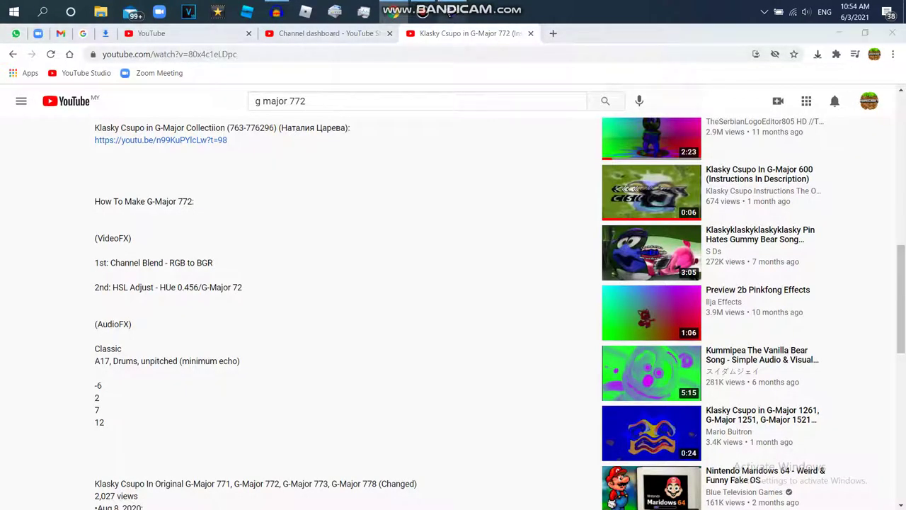
left_click(451, 14)
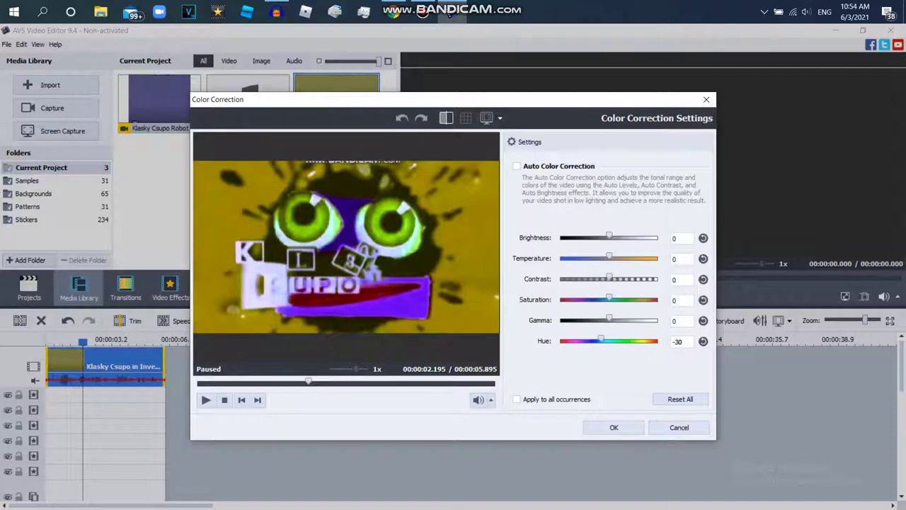
left_click_drag(594, 339, 673, 342)
key("Page_Up")
type("110")
key("shift+Tab")
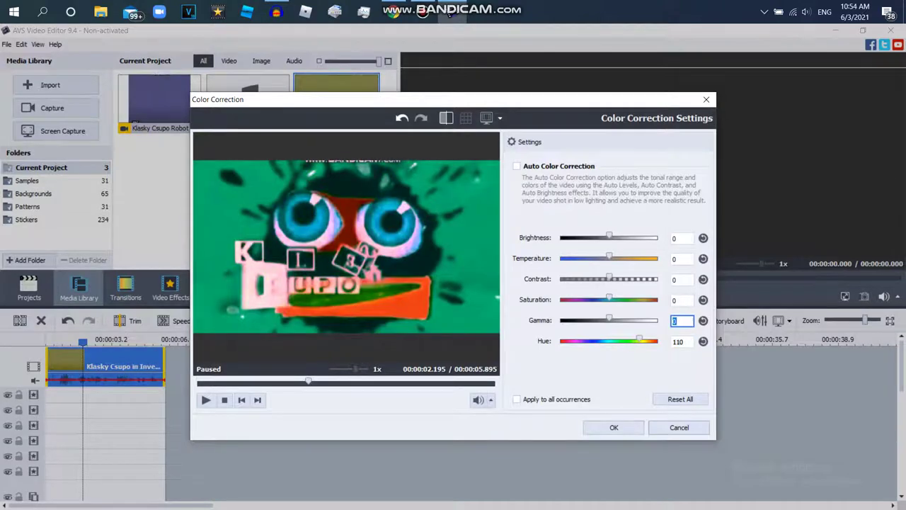
key("Return")
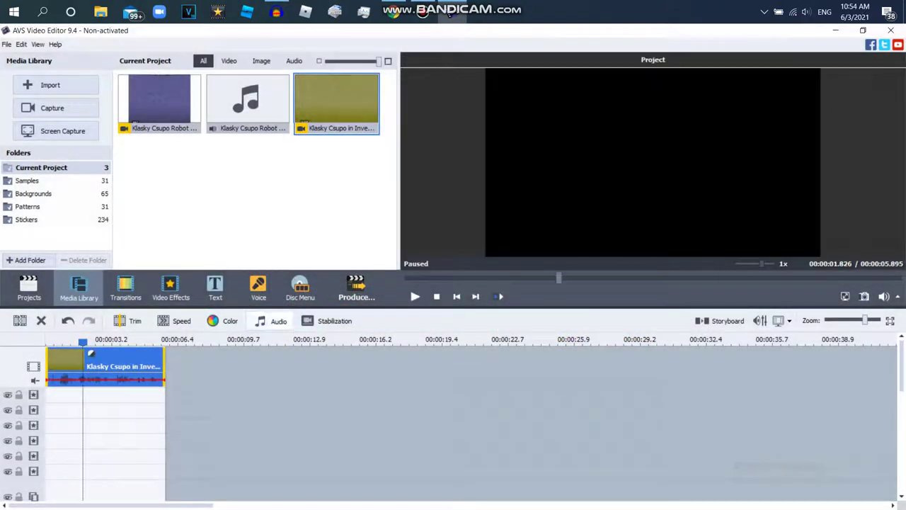
Apply a Pitch Shift with the Alto preset, rate 140, to the timeline clip's audio
left_click(271, 321)
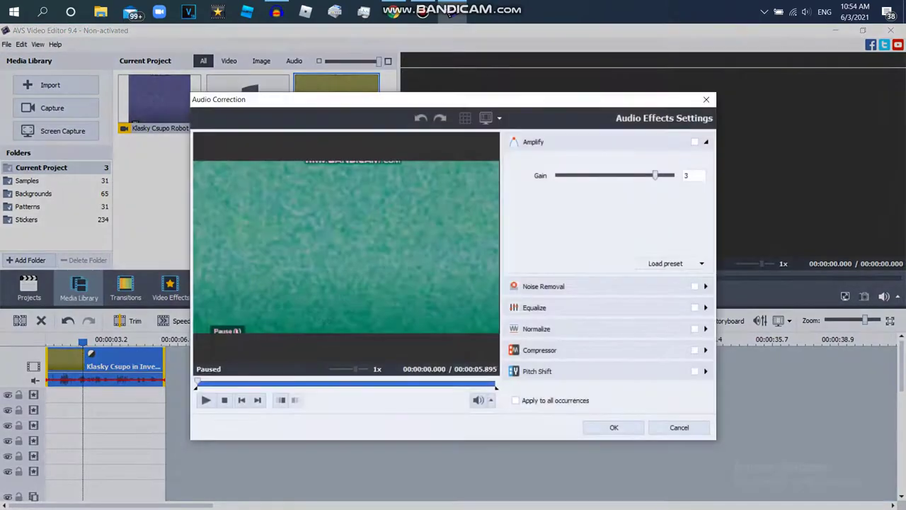
left_click(705, 370)
left_click(670, 369)
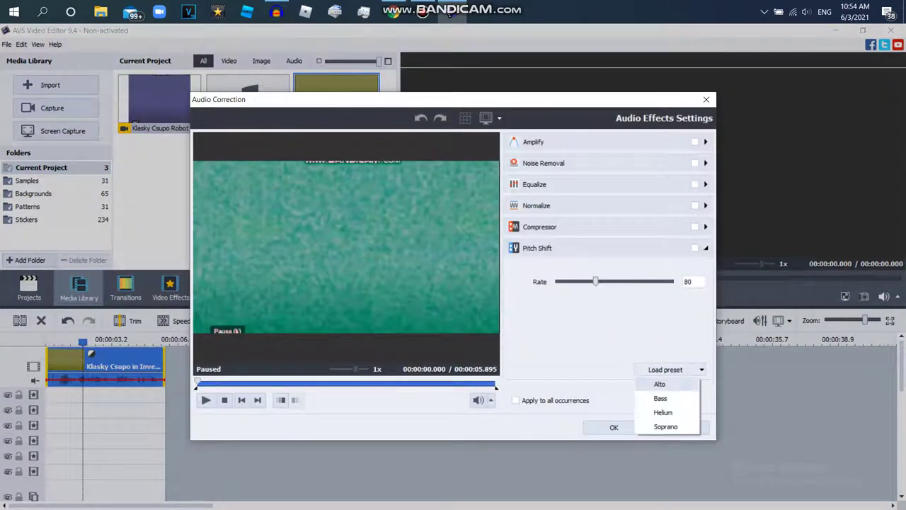
left_click(666, 384)
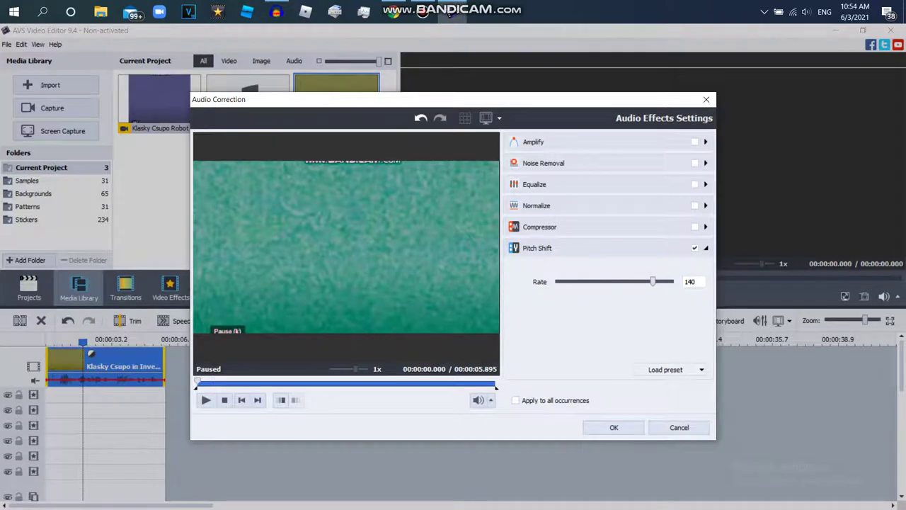
left_click(614, 427)
Place Klasky Csupo Robot Logo Trimmed at the start of the music track and trim its end to match the video clip
left_click_drag(160, 103, 267, 222)
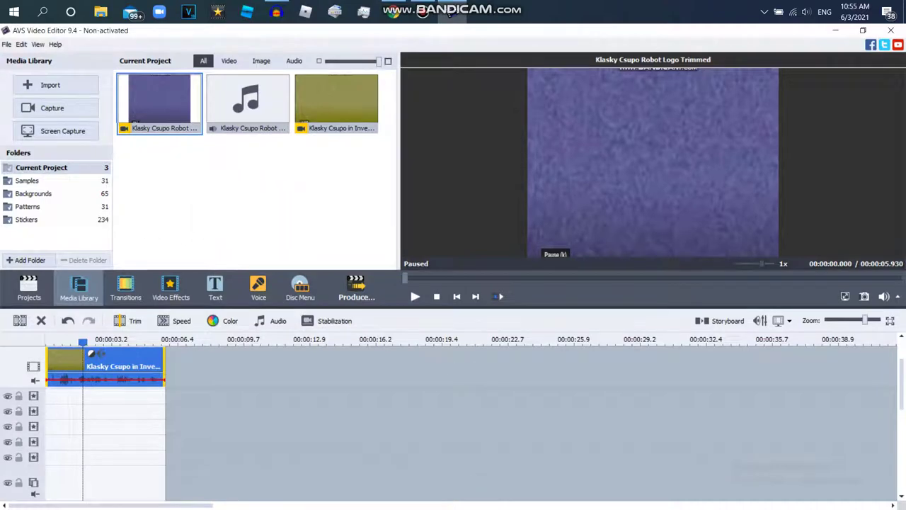
left_click_drag(902, 385, 902, 467)
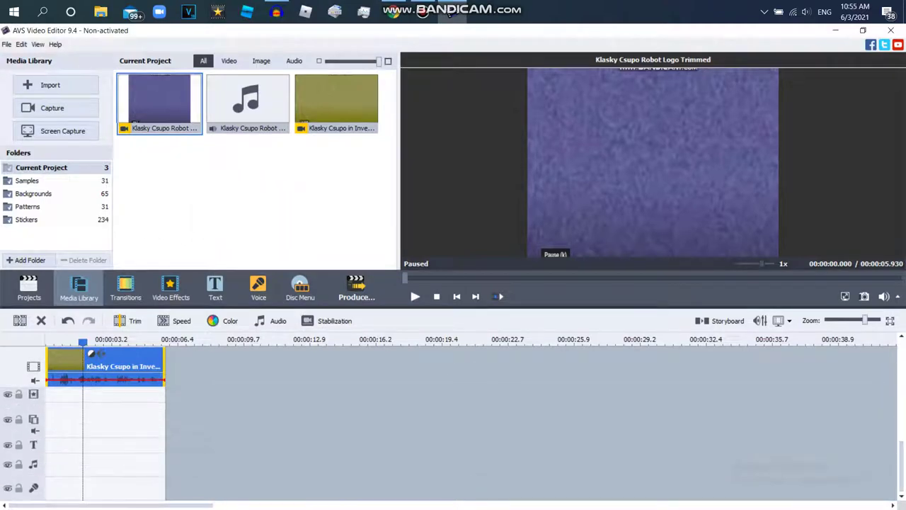
left_click_drag(159, 102, 103, 465)
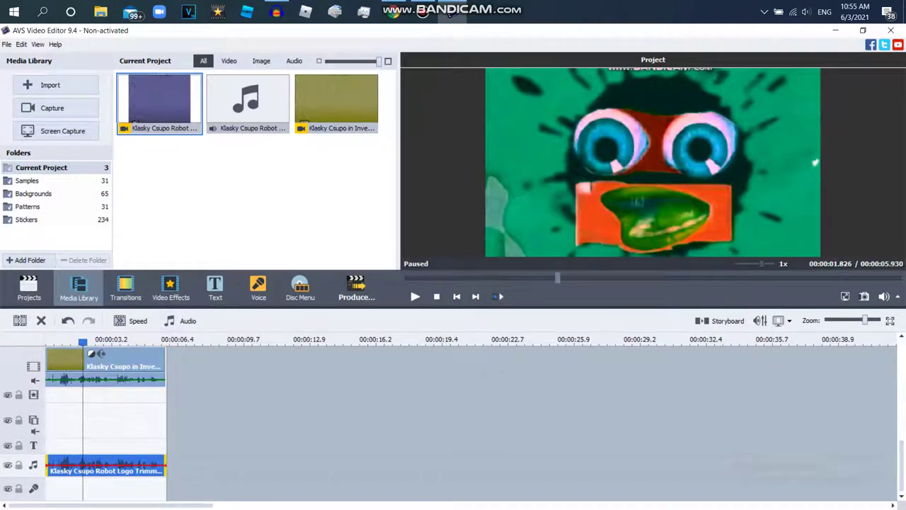
left_click(163, 464)
left_click_drag(165, 465, 163, 464)
left_click(94, 466)
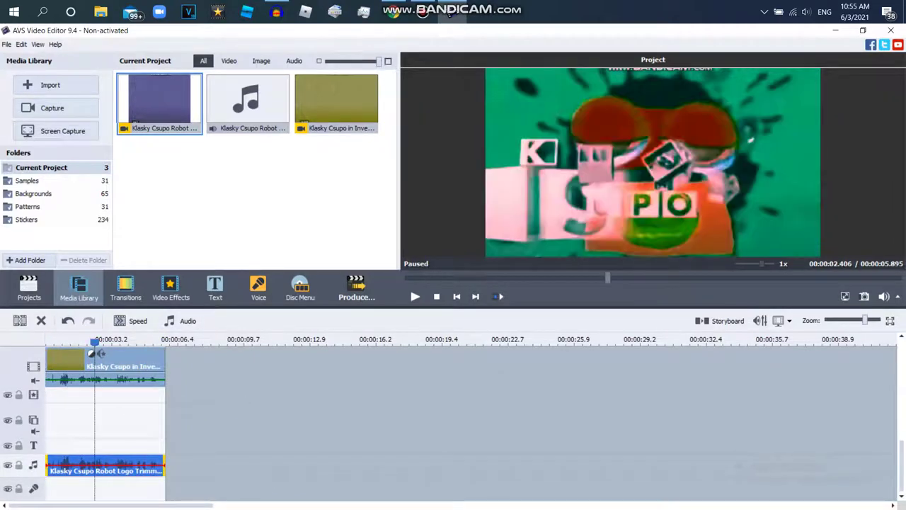
Check the G-Major 772 audio instructions on YouTube and apply a Pitch Shift with a rate of about 90 to the music track clip
left_click(181, 320)
left_click(394, 11)
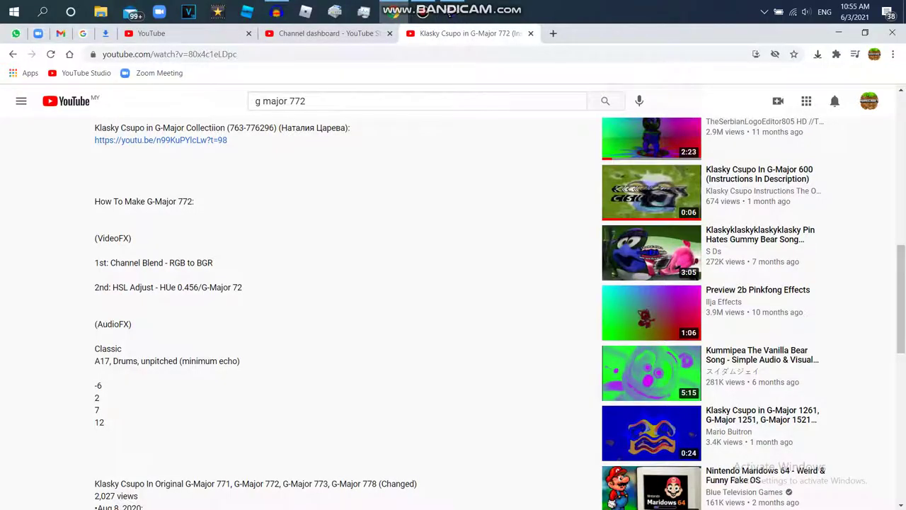
left_click(452, 14)
left_click(705, 371)
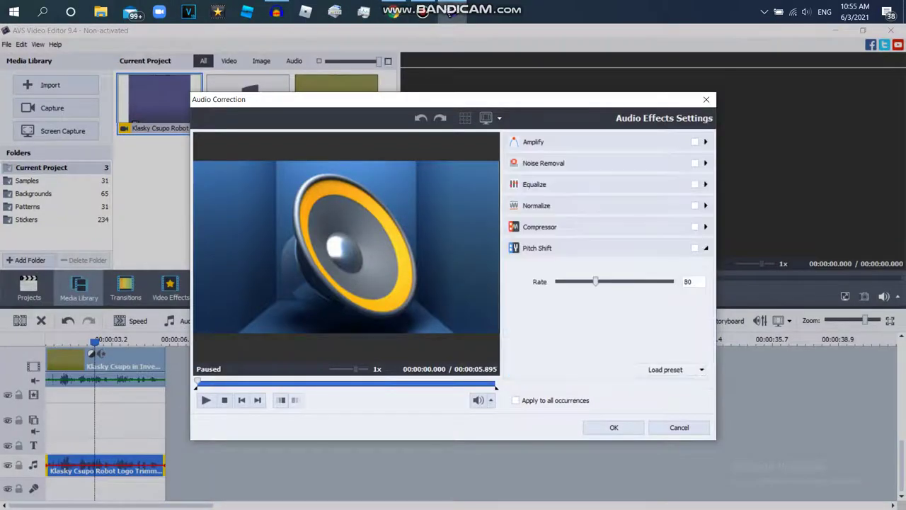
left_click_drag(595, 281, 603, 281)
key("space")
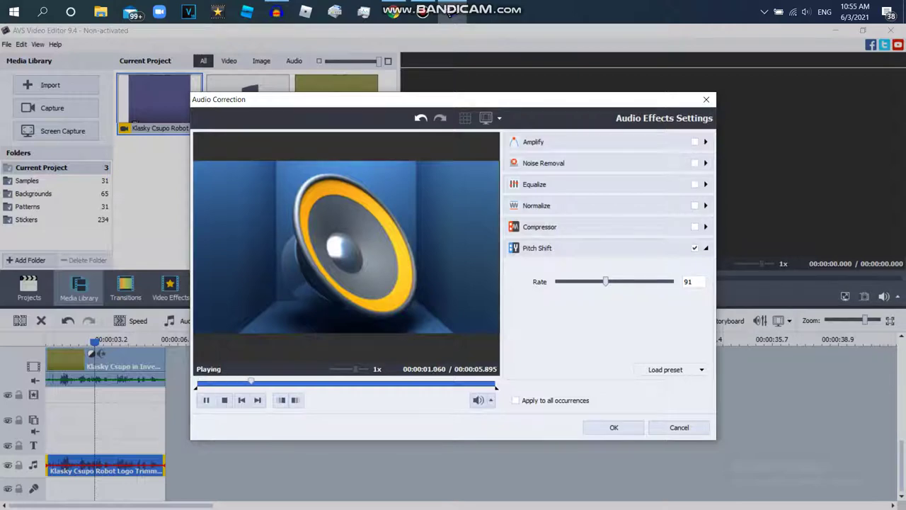
left_click_drag(605, 281, 604, 281)
left_click(614, 427)
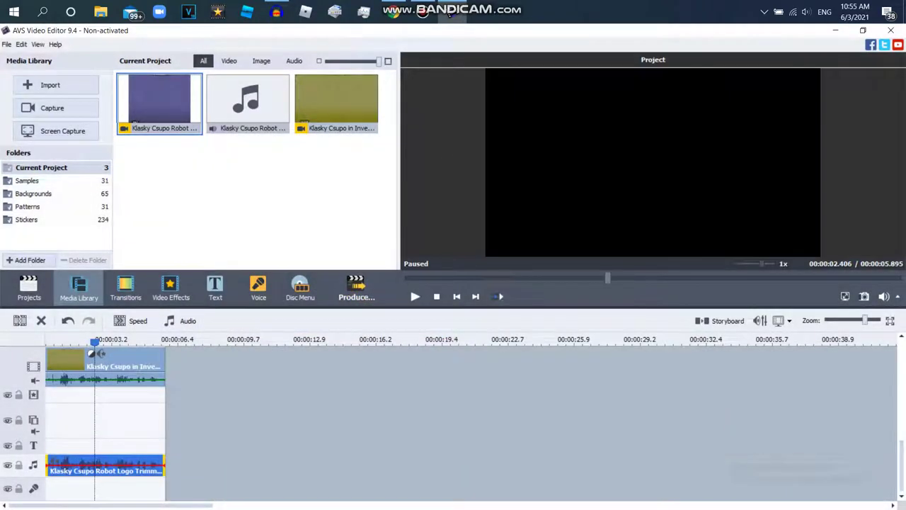
Trim the logo copy on the voice track to the video's end and apply a Pitch Shift with a rate below 80 to it
left_click_drag(166, 488, 165, 488)
left_click(180, 320)
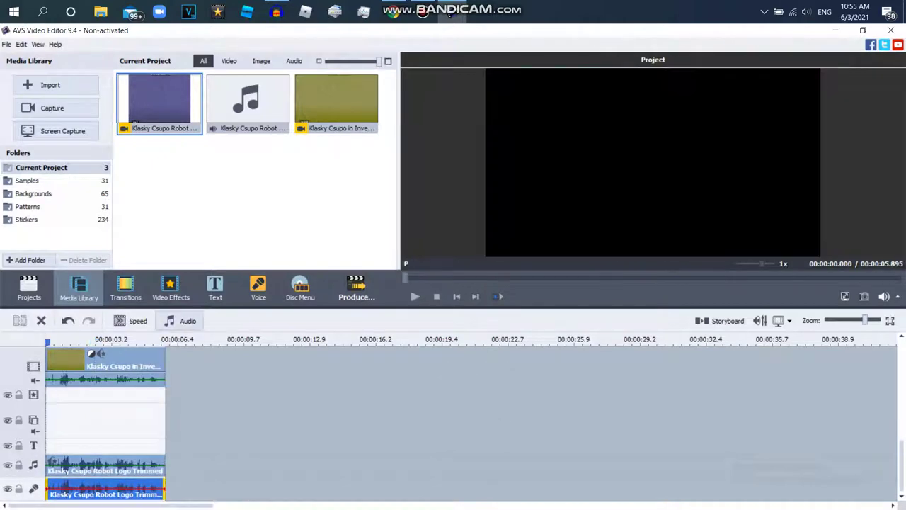
left_click(394, 12)
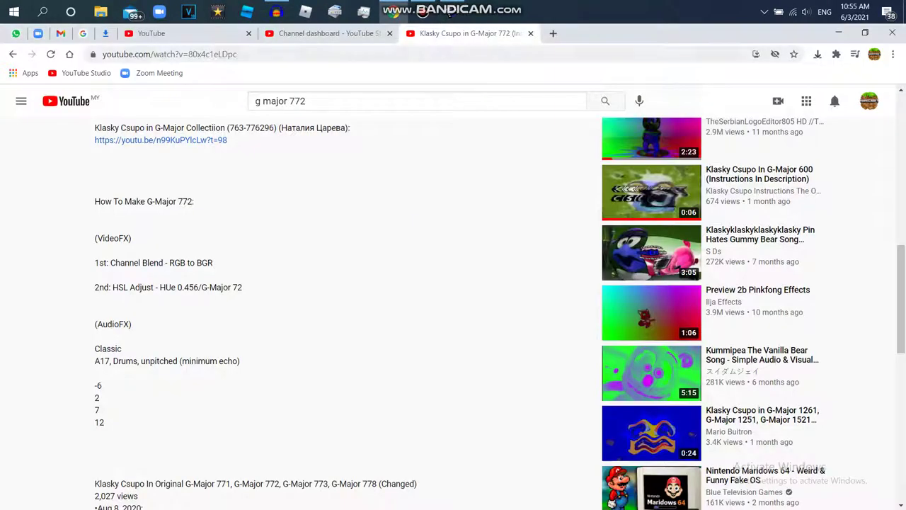
left_click(451, 14)
left_click_drag(595, 282, 574, 281)
left_click(206, 400)
left_click_drag(577, 282, 580, 282)
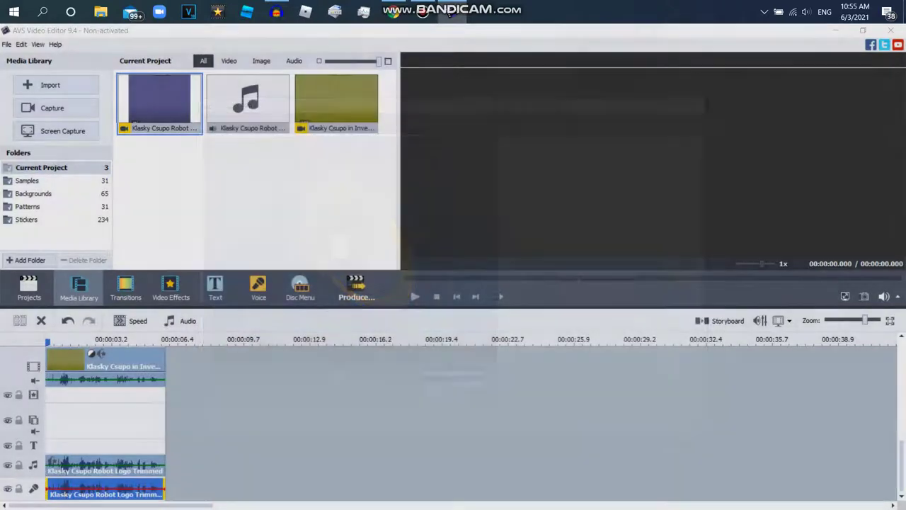
left_click(613, 427)
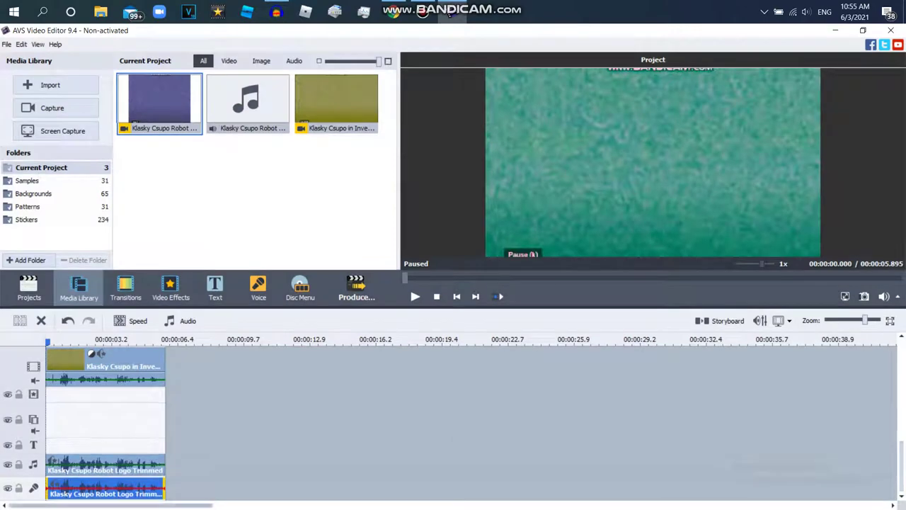
Add another audio line, place a further copy of Klasky Csupo Robot Logo Trimmed on the lowest track and trim it to the video's end
right_click(177, 494)
left_click(210, 485)
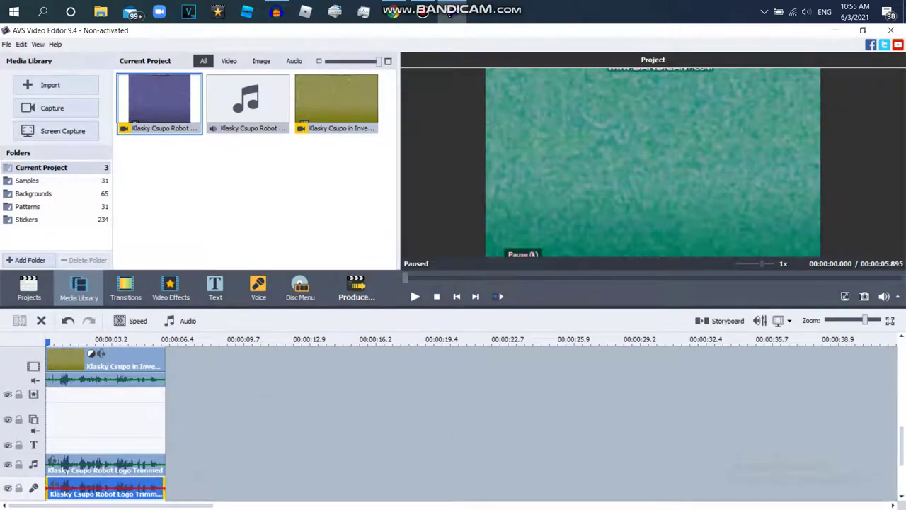
left_click_drag(901, 448, 901, 475)
left_click_drag(159, 100, 103, 492)
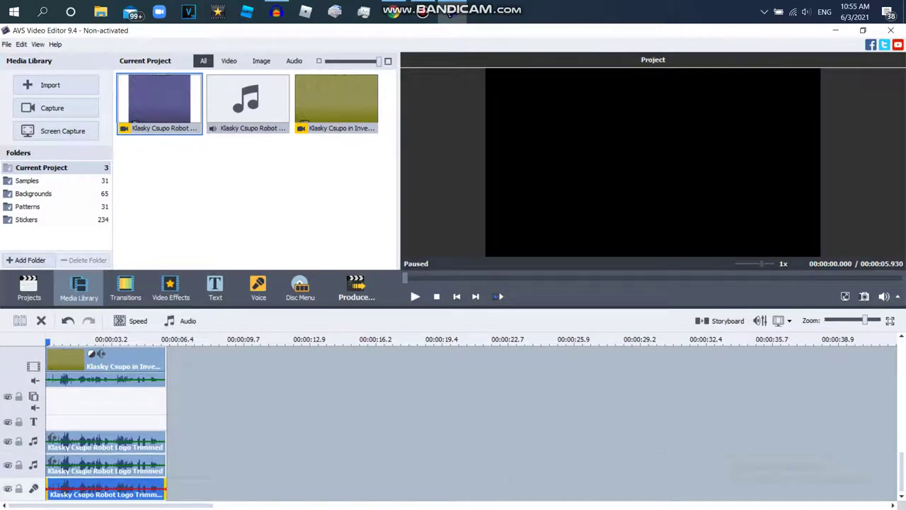
left_click_drag(165, 488, 164, 489)
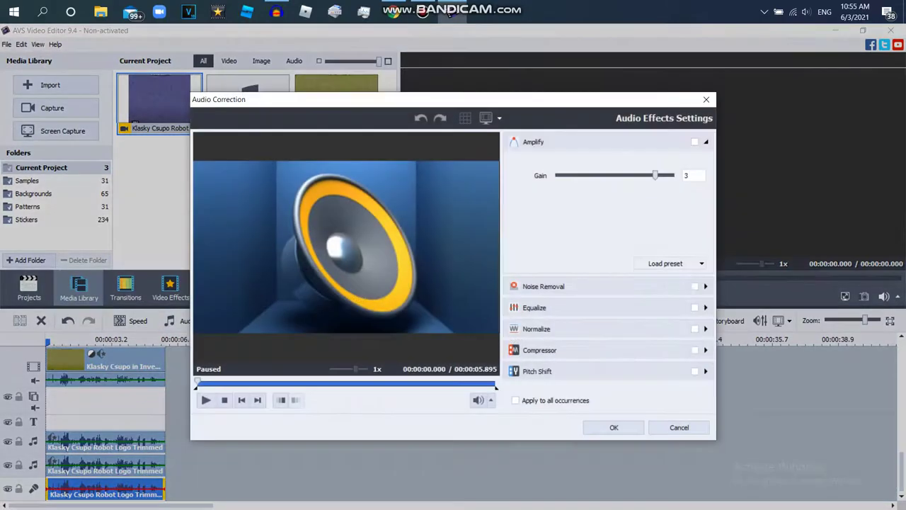
Apply a Pitch Shift with rate 50 to the clip on the lowest audio track and play the project from the start
left_click(423, 12)
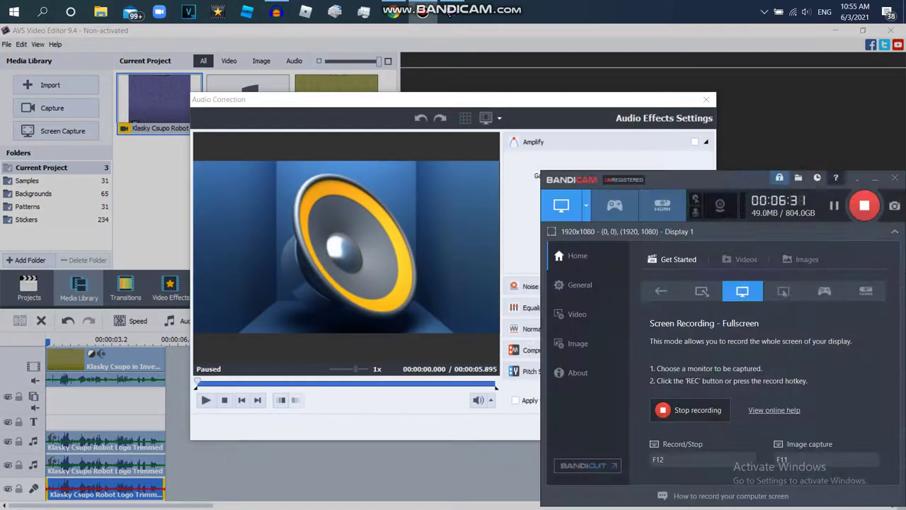
left_click(423, 14)
left_click_drag(595, 282, 581, 282)
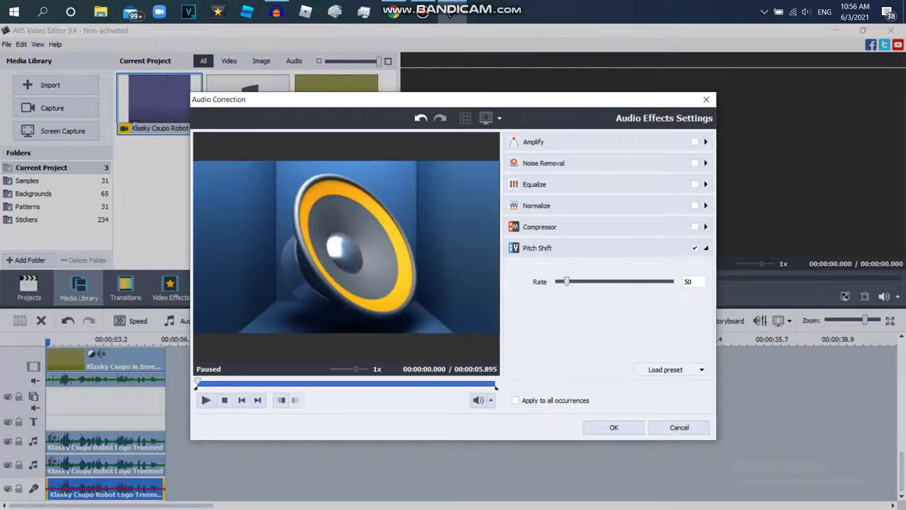
left_click(206, 400)
left_click(206, 400)
left_click(613, 427)
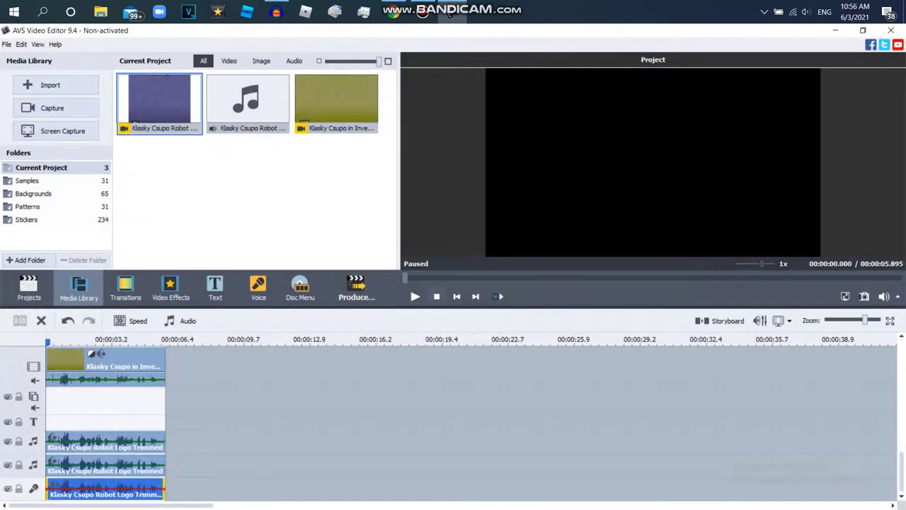
left_click(416, 297)
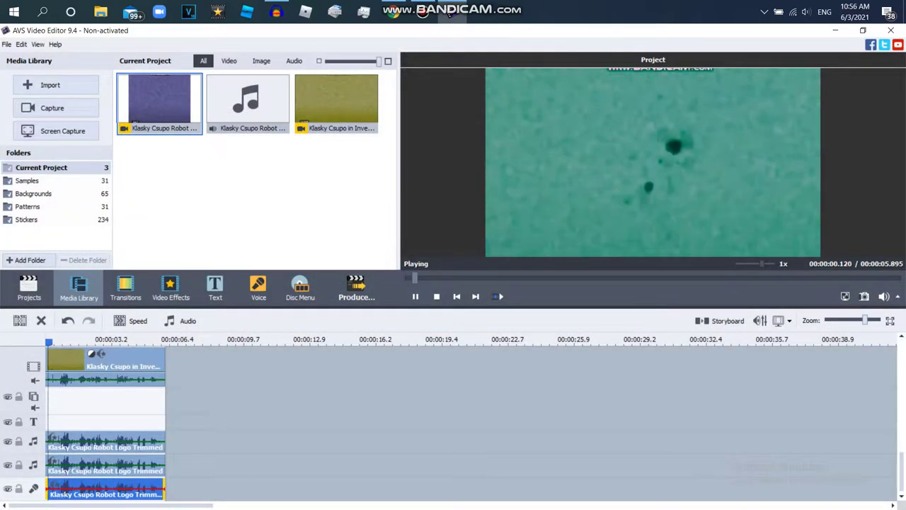